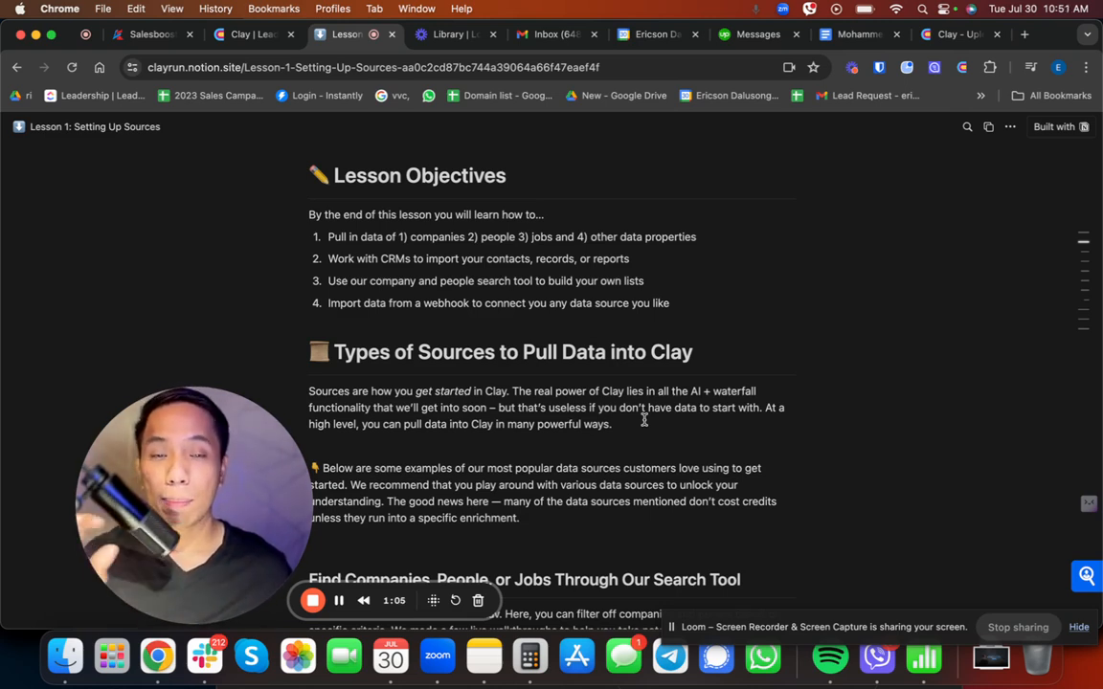
Step: Switch to the Clay workspace and start a new table using the Find Companies source
{"action": "scroll", "coordinate": [643, 419], "scroll_direction": "down", "scroll_amount": 3}
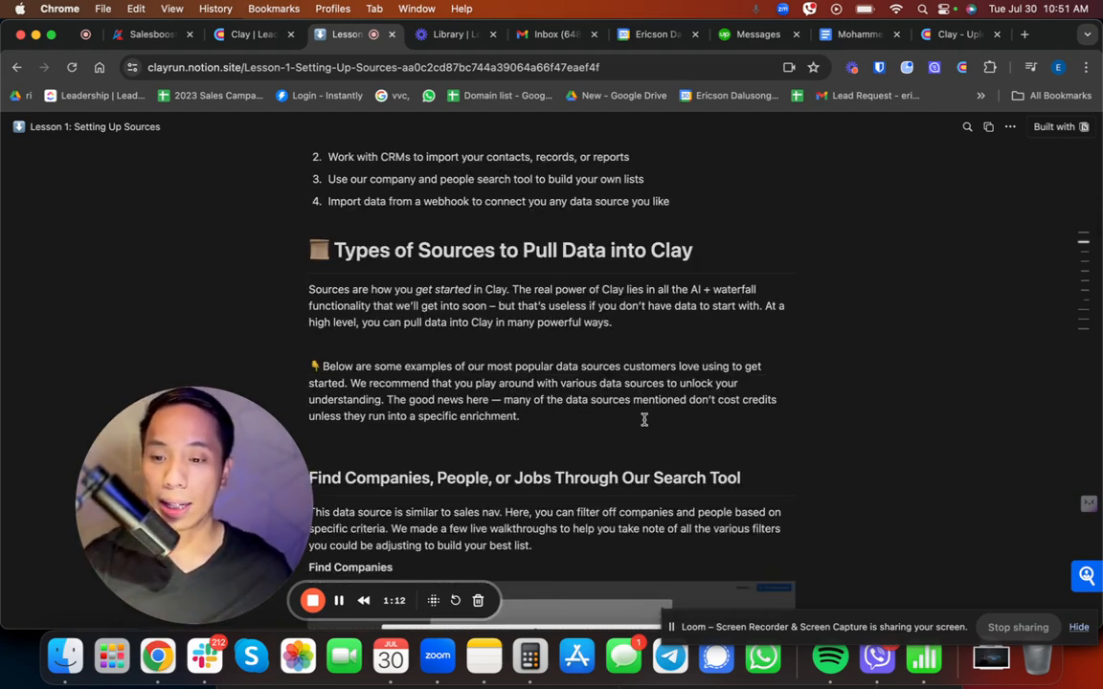
{"action": "scroll", "coordinate": [644, 419], "scroll_direction": "down", "scroll_amount": 3}
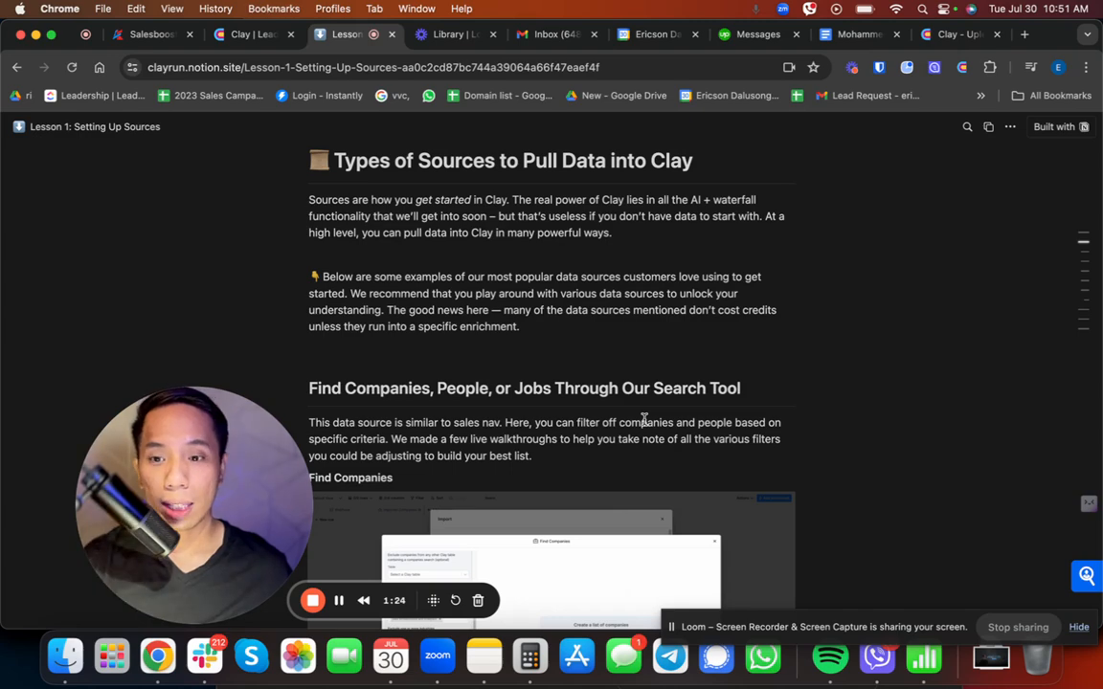
{"action": "left_click", "coordinate": [237, 35]}
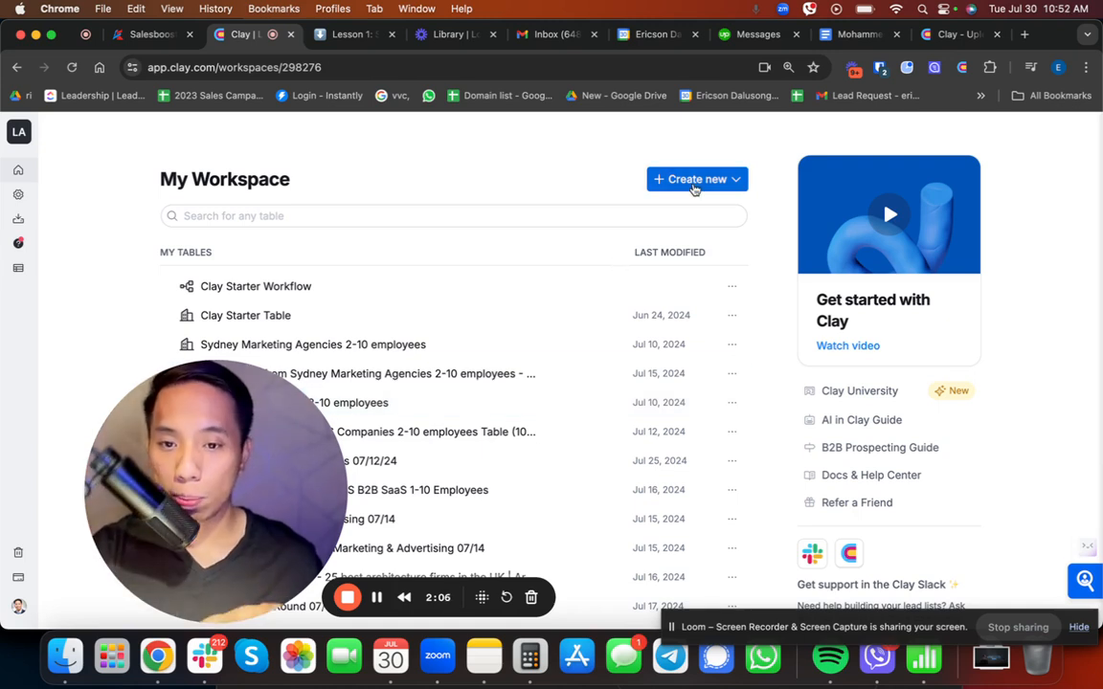
{"action": "left_click", "coordinate": [695, 186]}
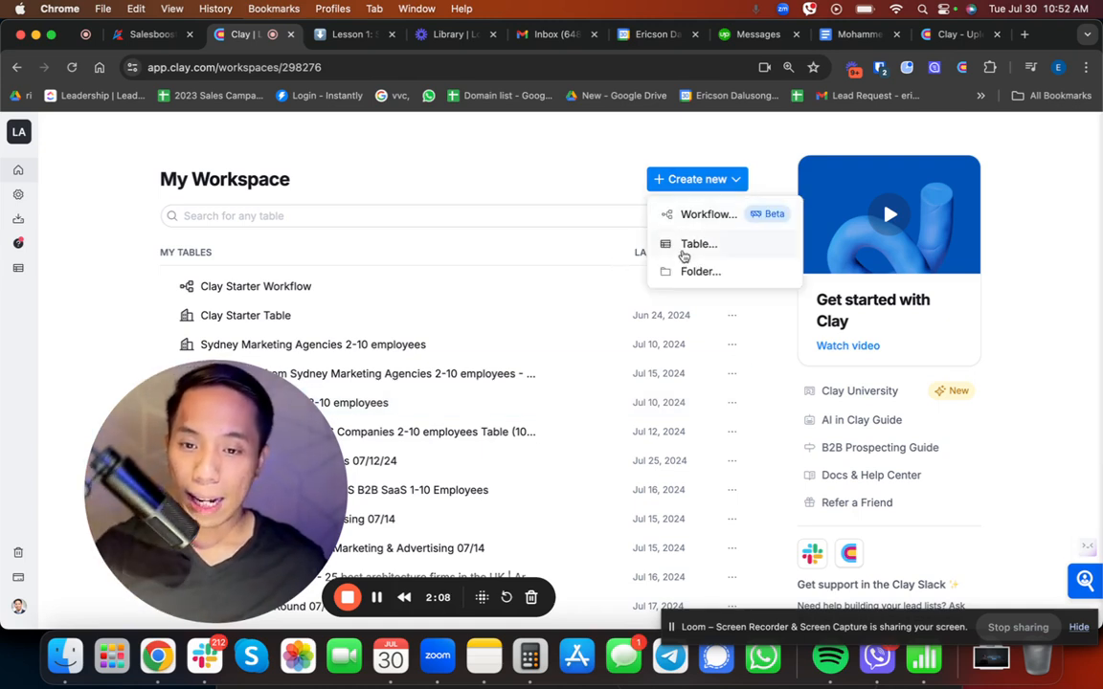
{"action": "left_click", "coordinate": [683, 251]}
{"action": "scroll", "coordinate": [564, 411], "scroll_direction": "down", "scroll_amount": 2}
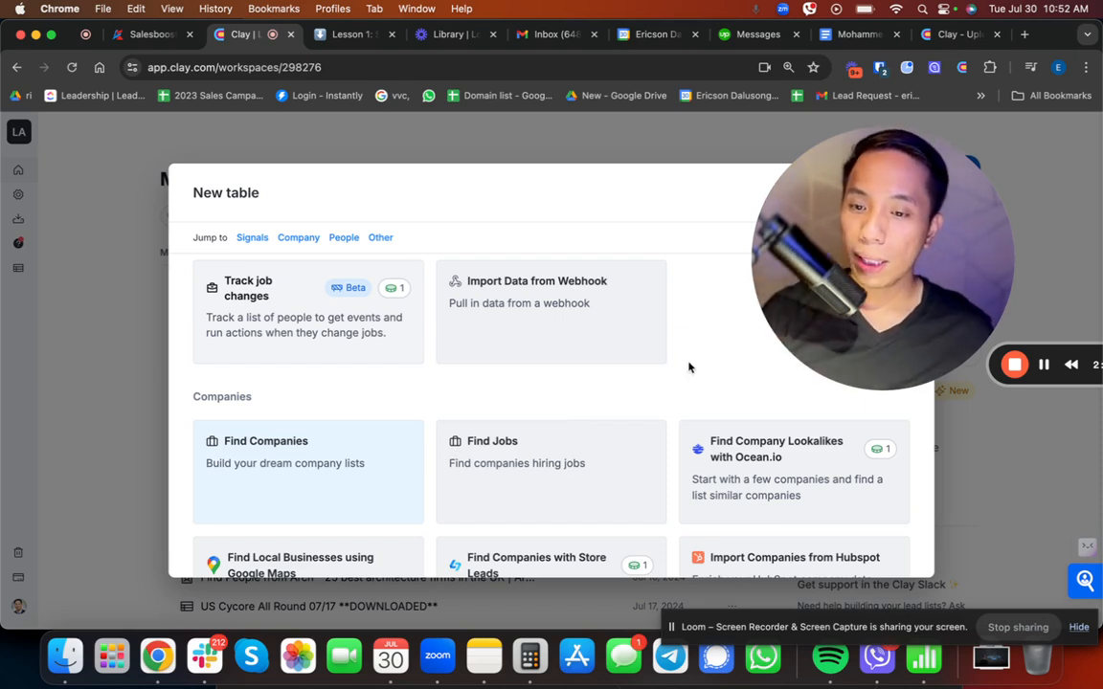
{"action": "left_click", "coordinate": [244, 462]}
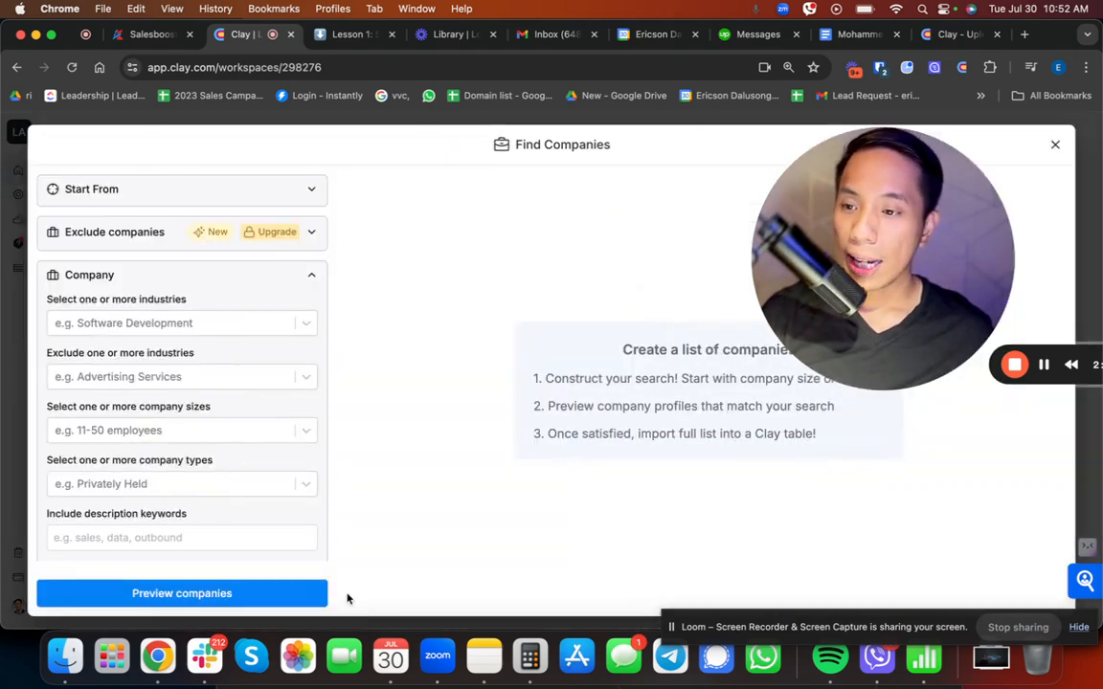
Step: Filter the company search to the Software Development industry
{"action": "left_click", "coordinate": [149, 325]}
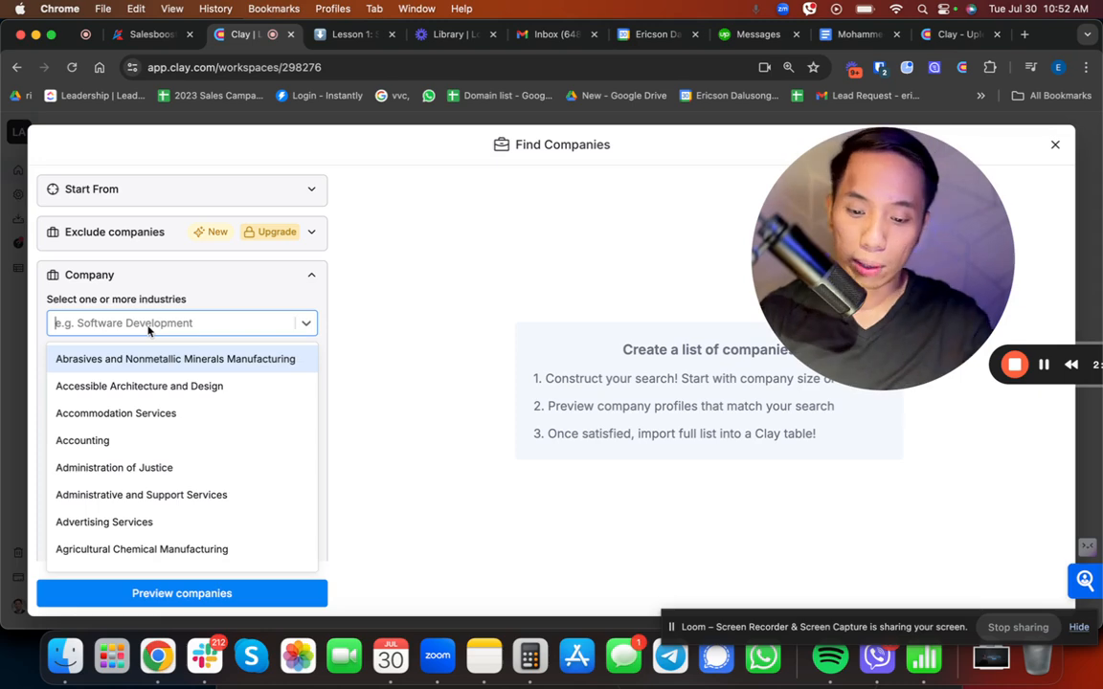
{"action": "type", "text": "software deve"}
{"action": "left_click", "coordinate": [109, 386]}
{"action": "left_click", "coordinate": [327, 385]}
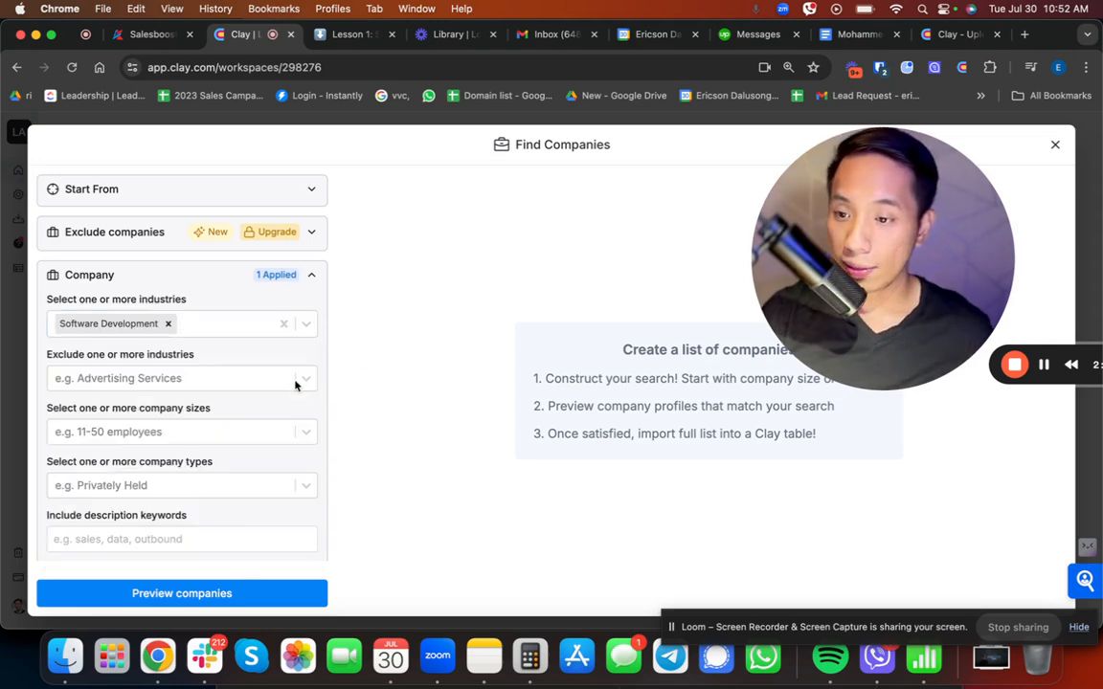
Step: Restrict the company sizes to 2-10 employees, 11-50 employees and Self-Employed
{"action": "left_click", "coordinate": [143, 378]}
{"action": "left_click", "coordinate": [122, 436]}
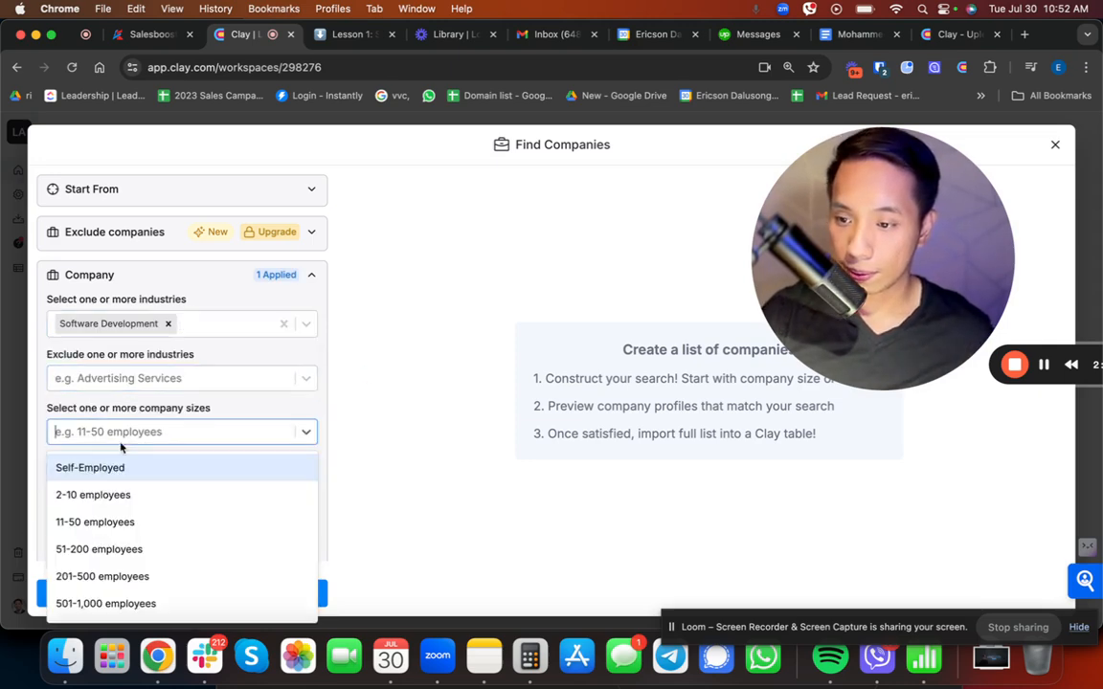
{"action": "left_click", "coordinate": [77, 495]}
{"action": "left_click", "coordinate": [99, 492]}
{"action": "left_click", "coordinate": [91, 468]}
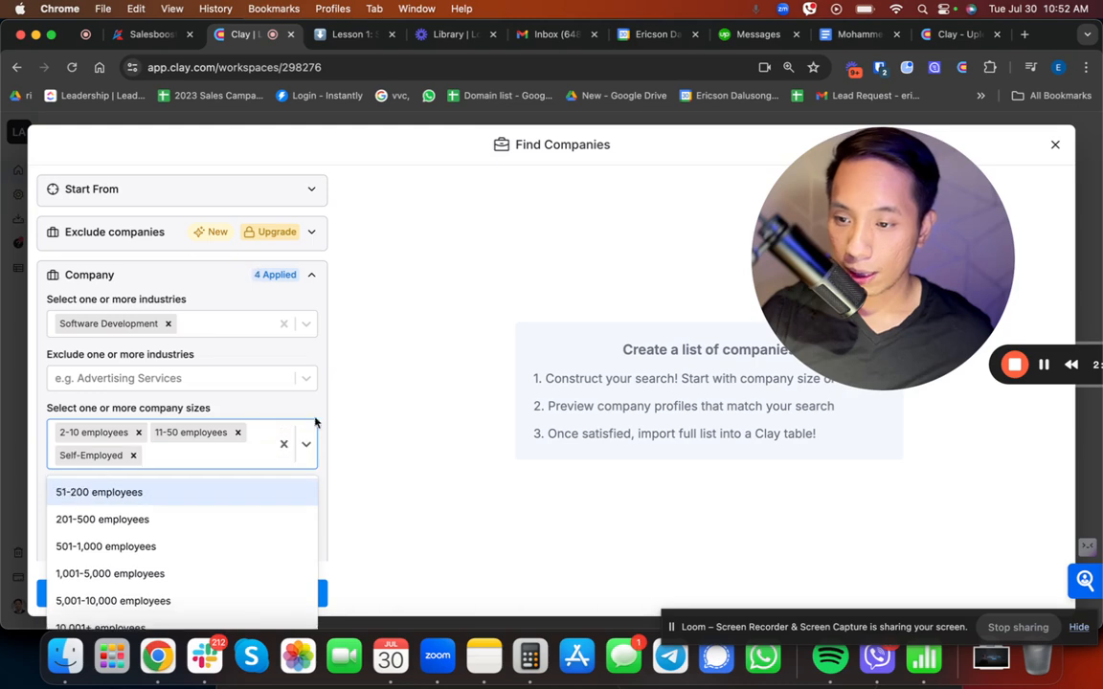
{"action": "left_click", "coordinate": [465, 317]}
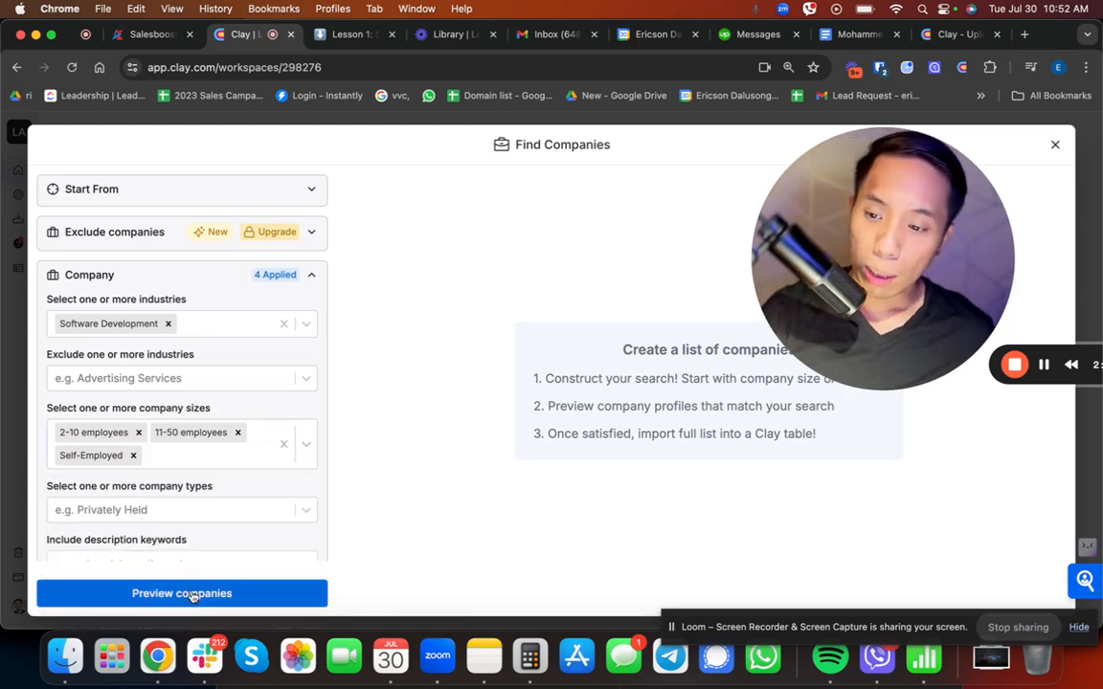
Step: Preview the companies in the United States that match the chosen industry and company sizes
{"action": "scroll", "coordinate": [204, 531], "scroll_direction": "down", "scroll_amount": 4}
{"action": "left_click", "coordinate": [202, 595]}
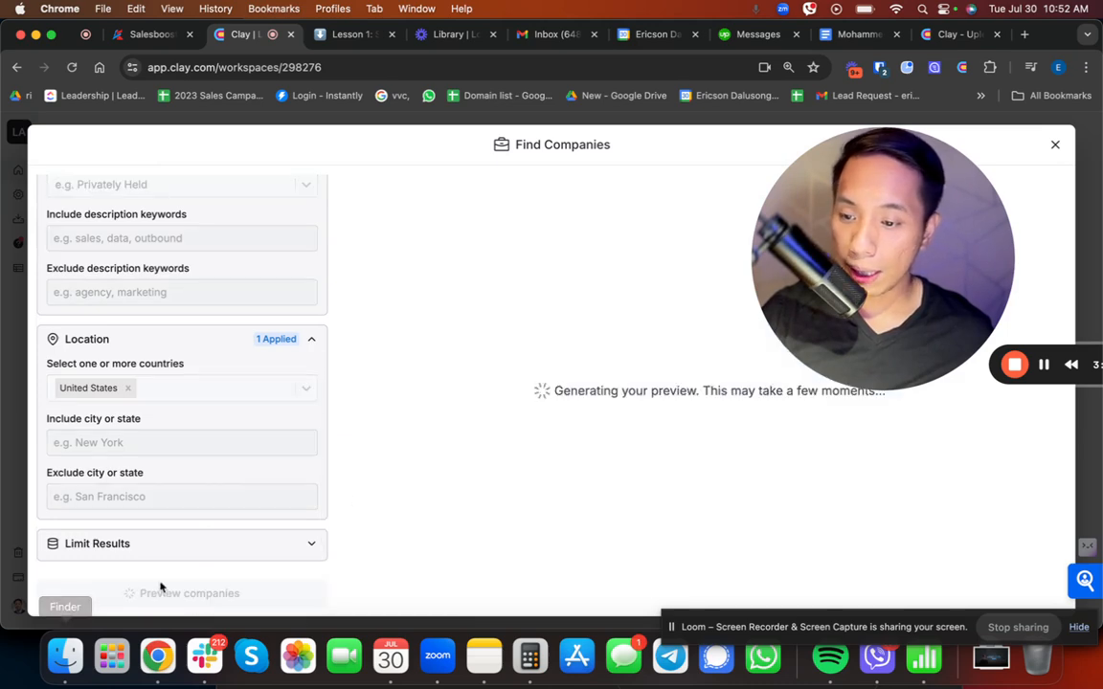
{"action": "left_click_drag", "start_coordinate": [823, 260], "coordinate": [466, 478]}
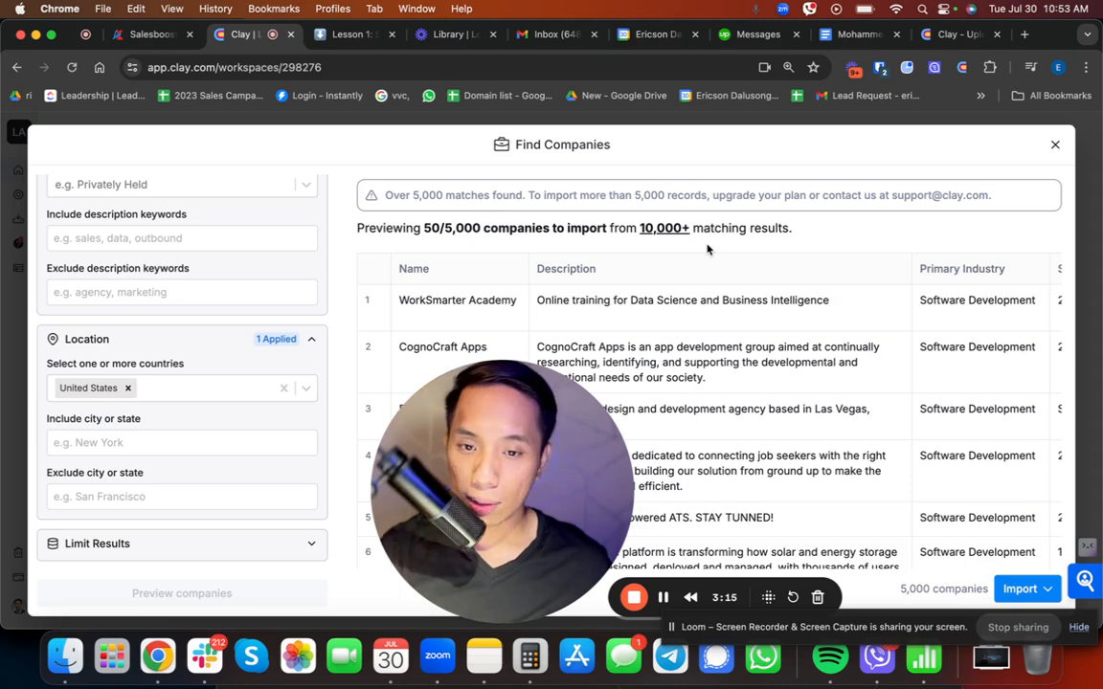
{"action": "left_click_drag", "start_coordinate": [536, 426], "coordinate": [630, 327]}
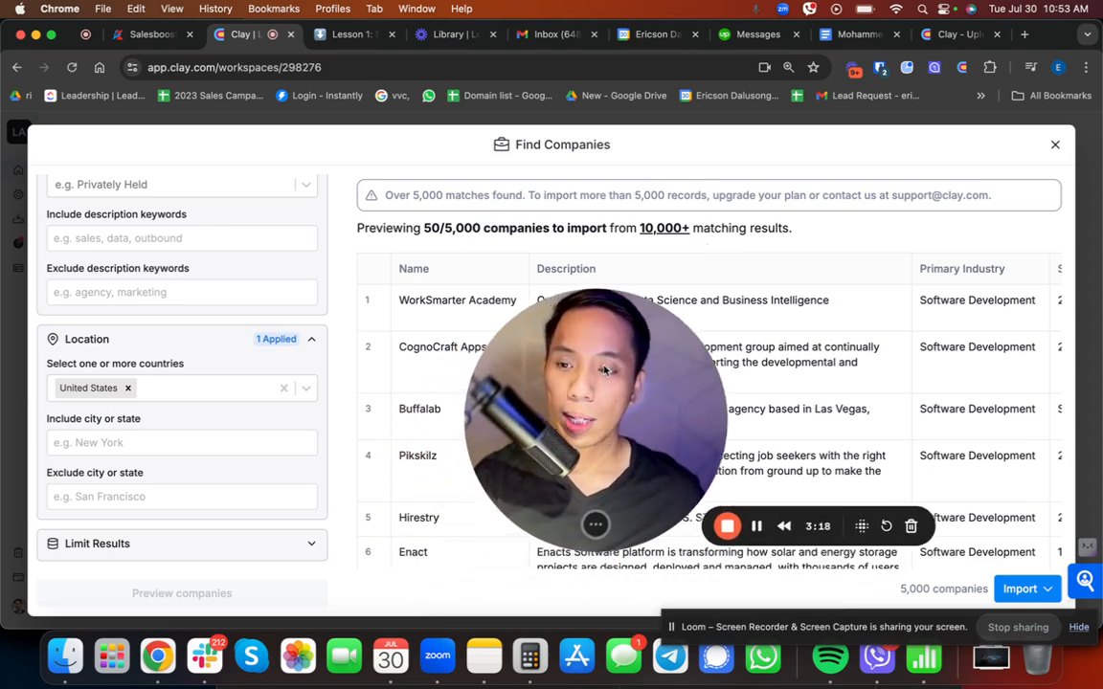
Step: Narrow the location to the state of New York and preview the companies again
{"action": "left_click", "coordinate": [169, 442]}
{"action": "type", "text": "New York"}
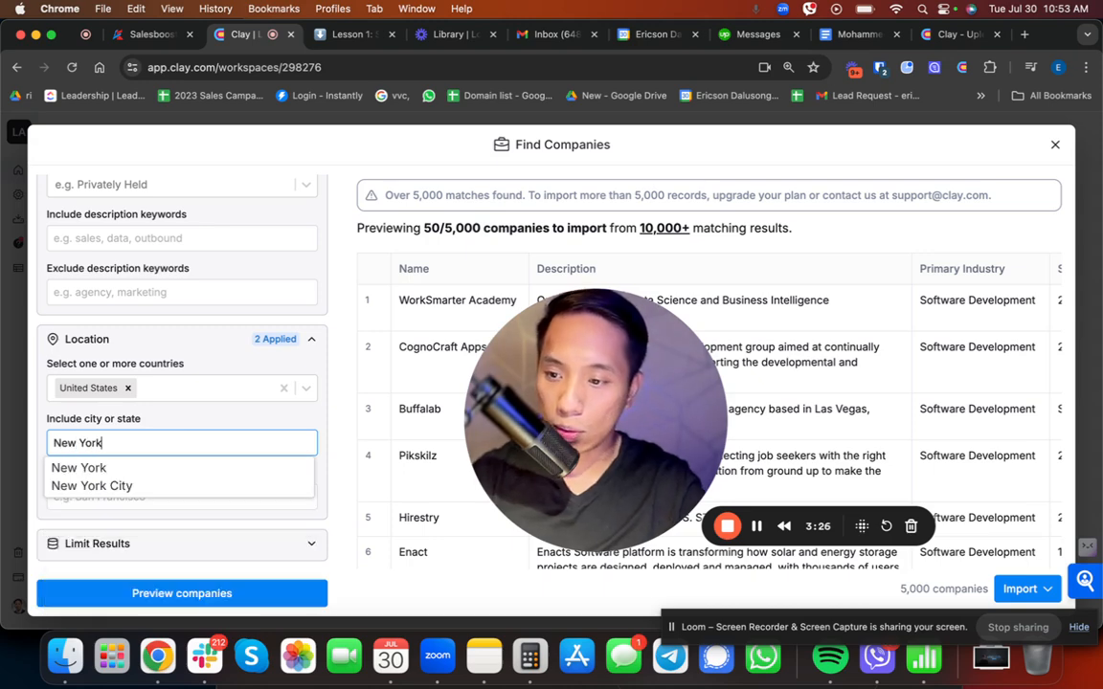
{"action": "left_click", "coordinate": [128, 471]}
{"action": "left_click", "coordinate": [173, 590]}
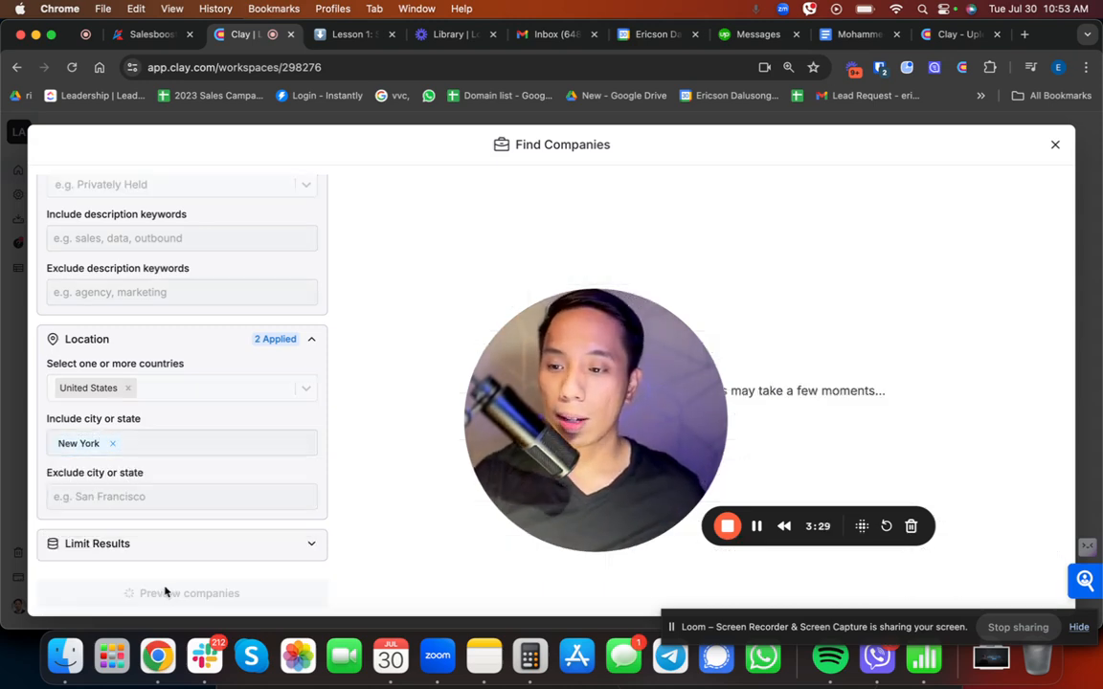
{"action": "scroll", "coordinate": [182, 369], "scroll_direction": "up", "scroll_amount": 5}
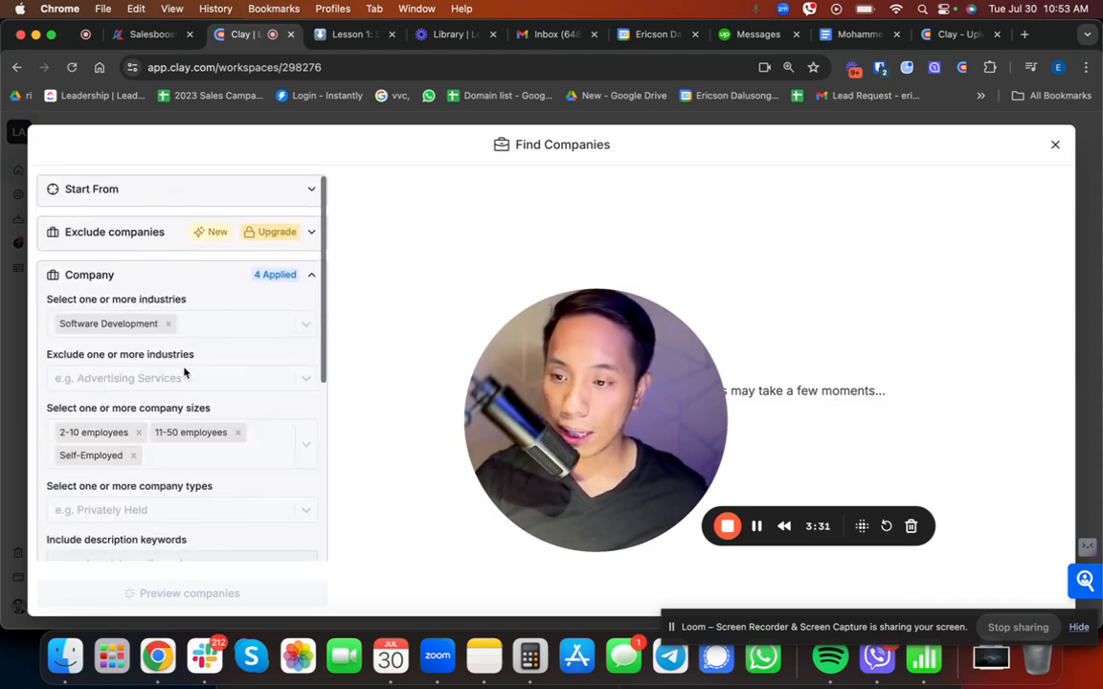
{"action": "scroll", "coordinate": [197, 401], "scroll_direction": "down", "scroll_amount": 5}
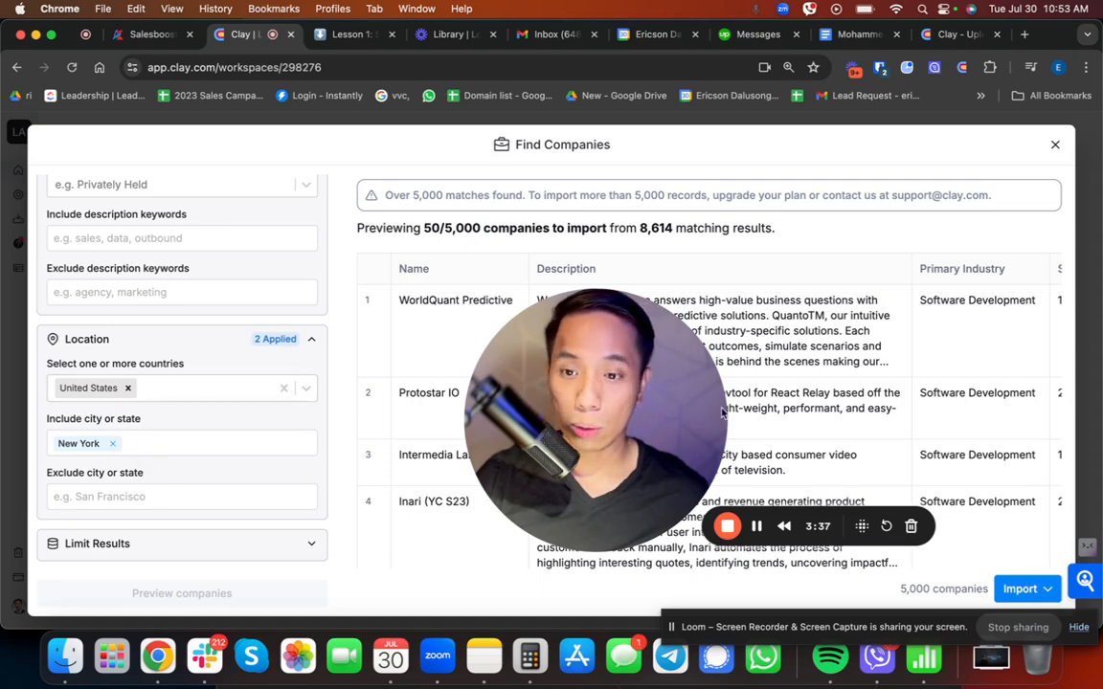
{"action": "left_click_drag", "start_coordinate": [619, 453], "coordinate": [387, 472]}
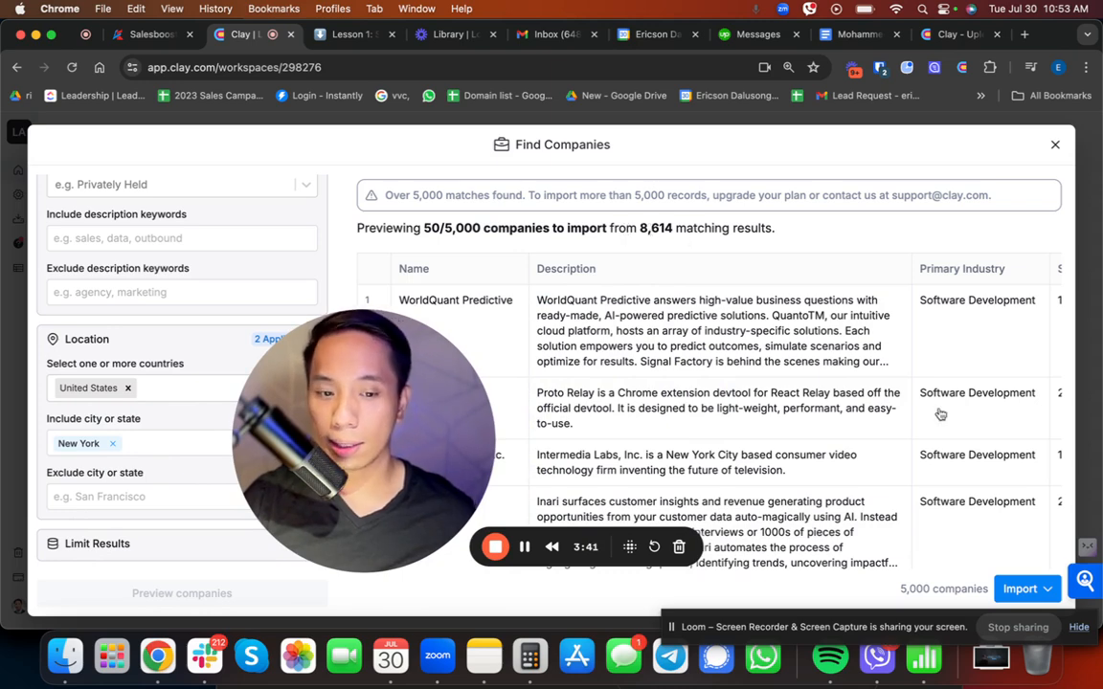
Step: Import the previewed companies into a new table with only the Basic Profile enrichment, and dismiss the source details
{"action": "left_click", "coordinate": [1040, 593]}
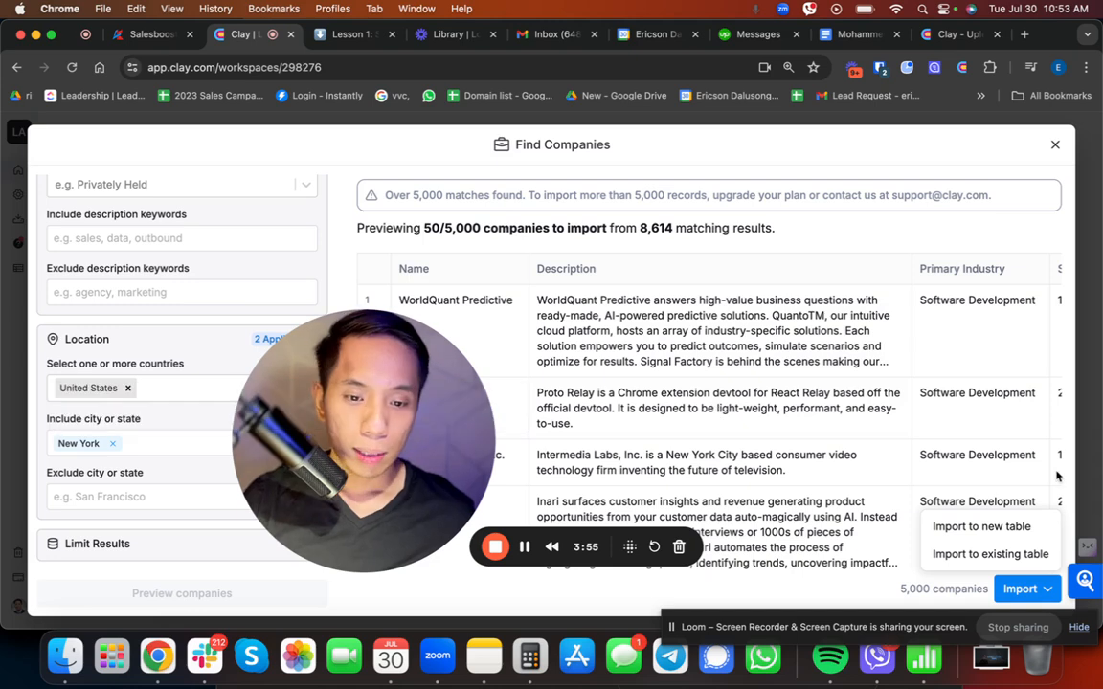
{"action": "left_click", "coordinate": [1025, 532]}
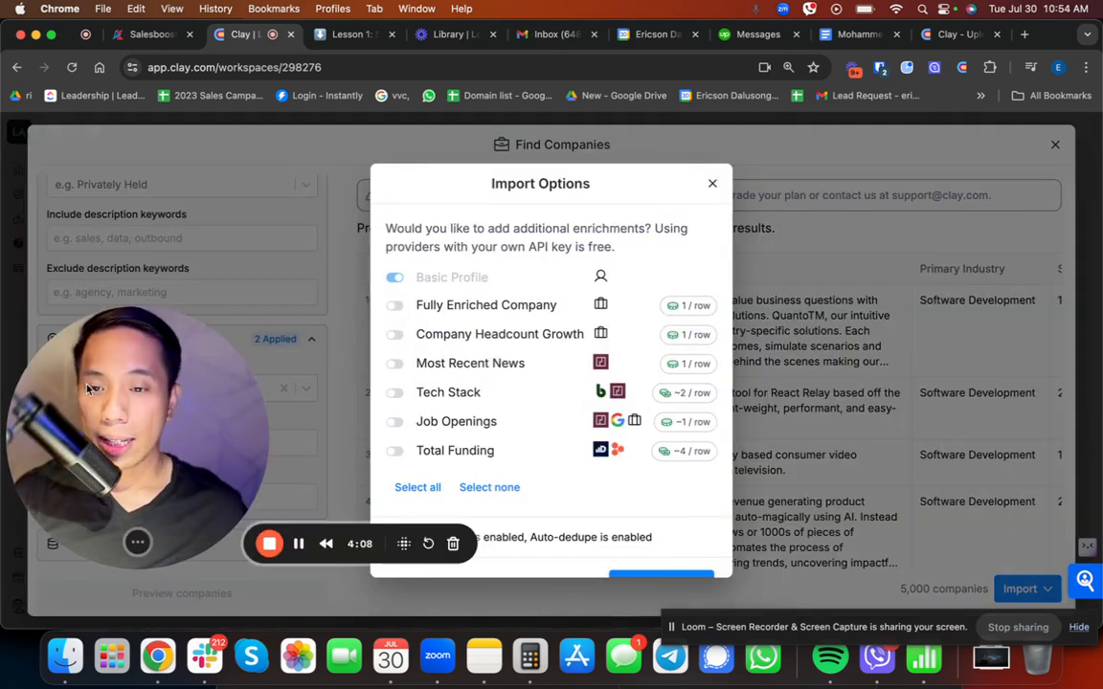
{"action": "scroll", "coordinate": [494, 362], "scroll_direction": "down", "scroll_amount": 1}
{"action": "scroll", "coordinate": [494, 362], "scroll_direction": "up", "scroll_amount": 1}
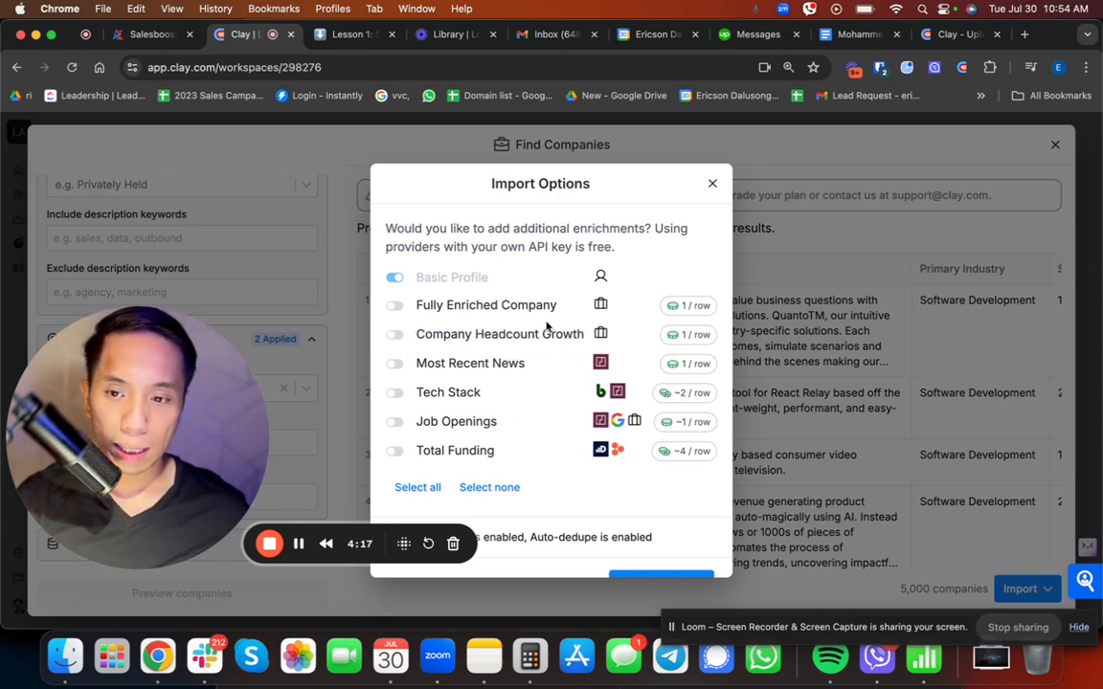
{"action": "scroll", "coordinate": [493, 295], "scroll_direction": "down", "scroll_amount": 1}
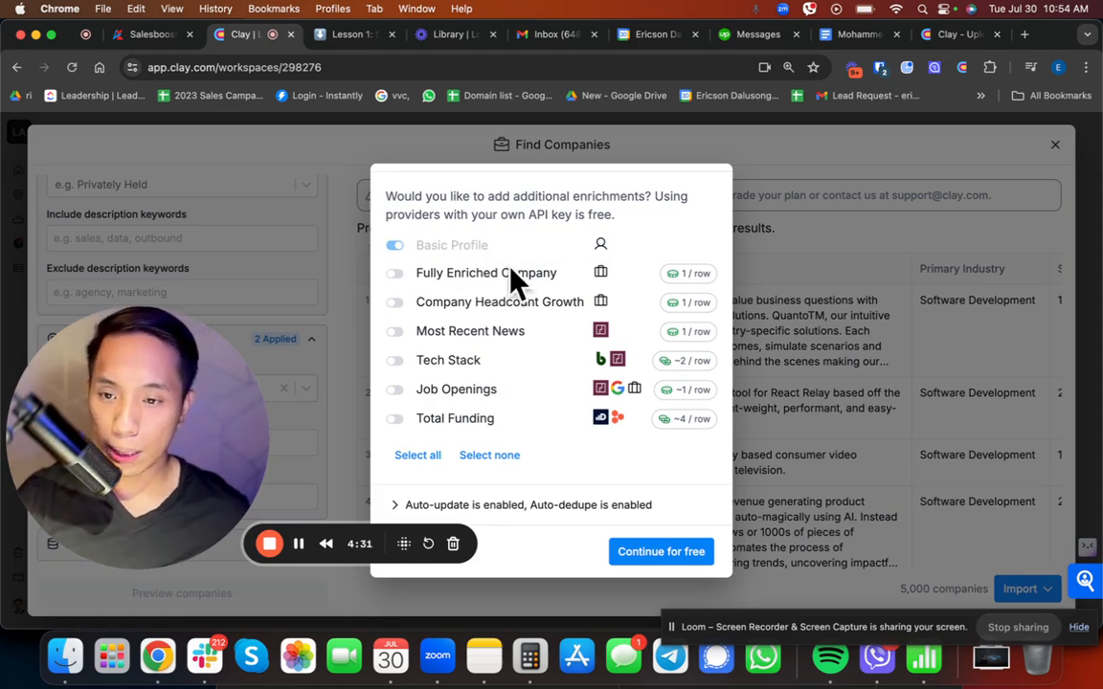
{"action": "left_click", "coordinate": [661, 552]}
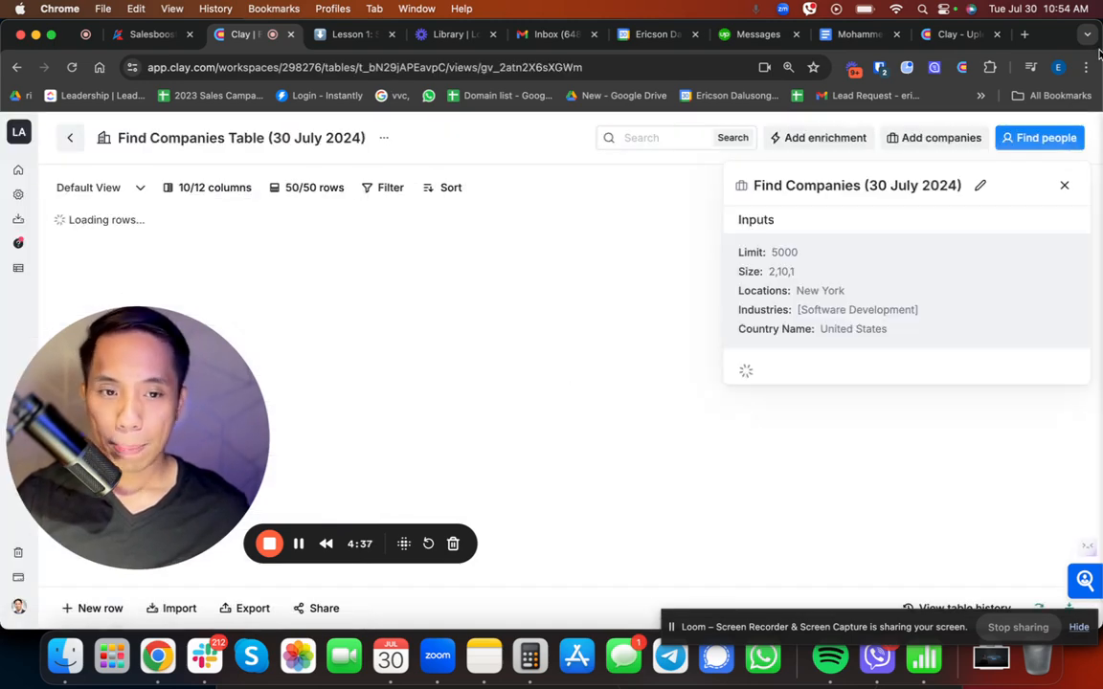
{"action": "left_click", "coordinate": [1064, 188]}
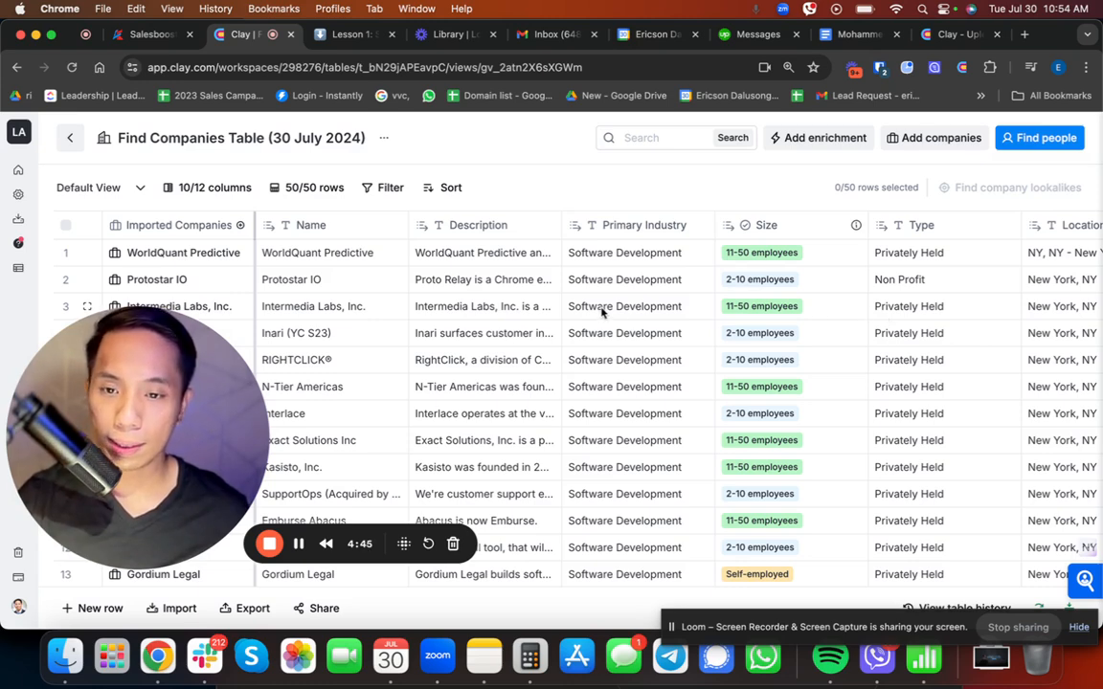
Step: Rename the companies table as "Sample list of SD companies in NY"
{"action": "left_click", "coordinate": [260, 137]}
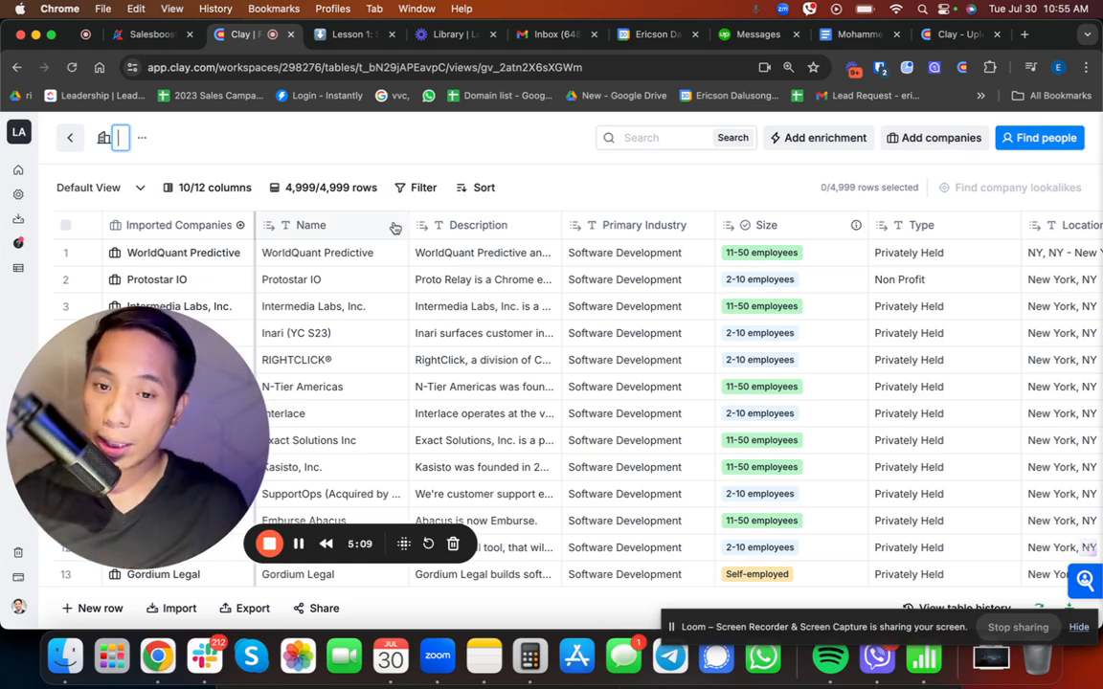
{"action": "type", "text": "Sam"}
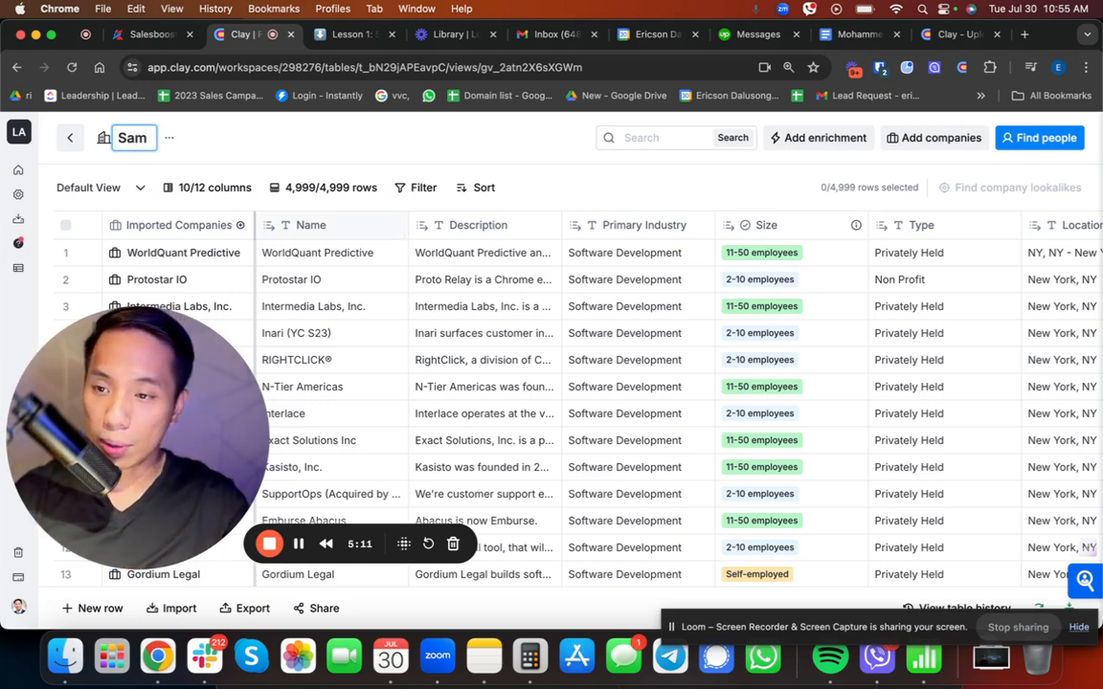
{"action": "type", "text": "ple l"}
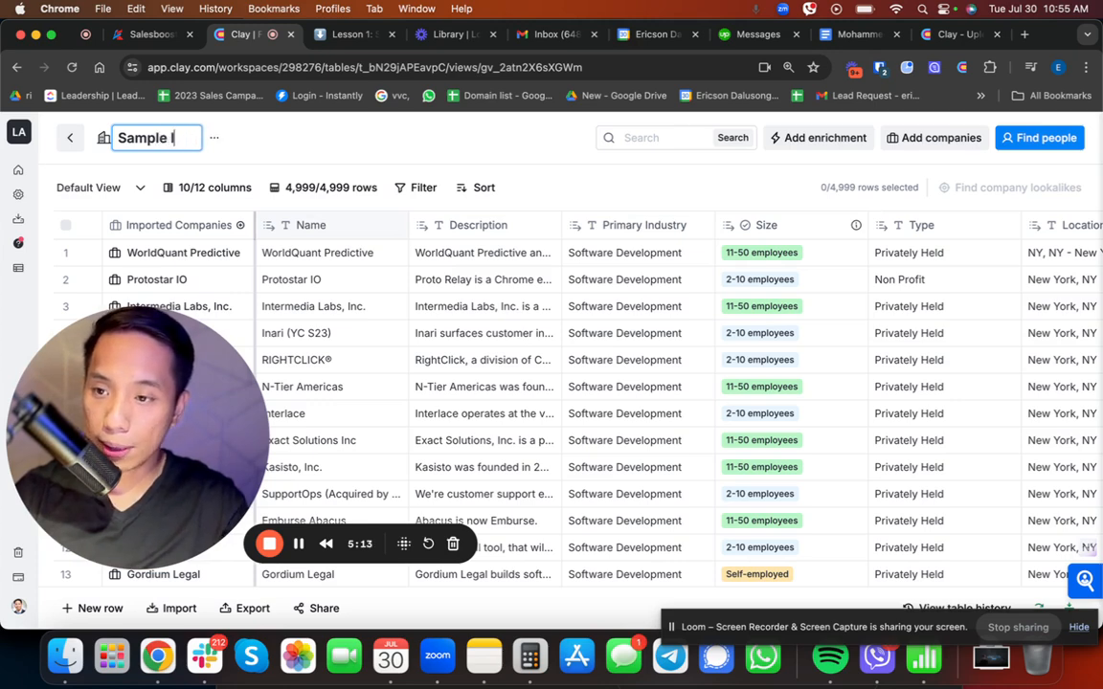
{"action": "type", "text": "ist of SD c"}
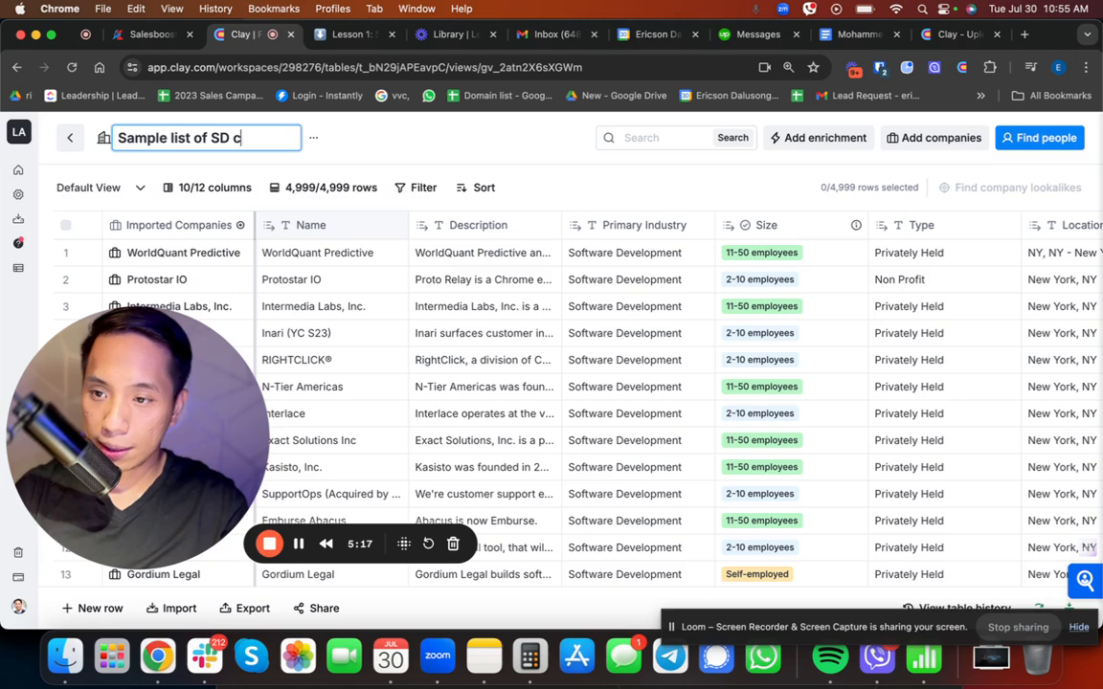
{"action": "type", "text": "omp"}
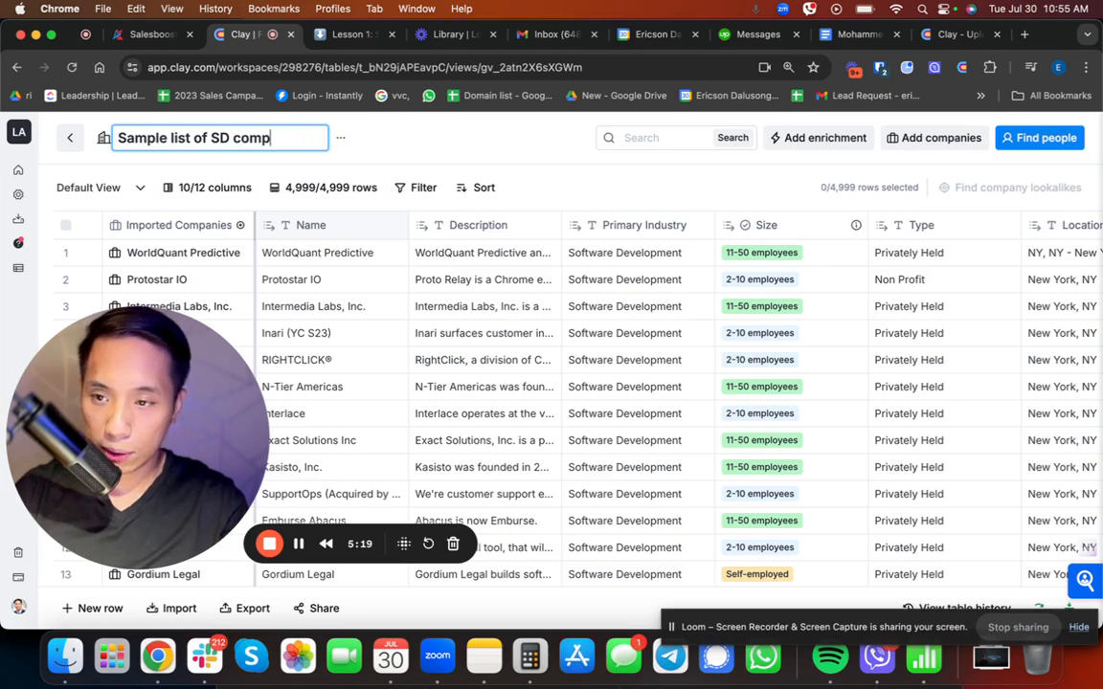
{"action": "type", "text": "anies in NY"}
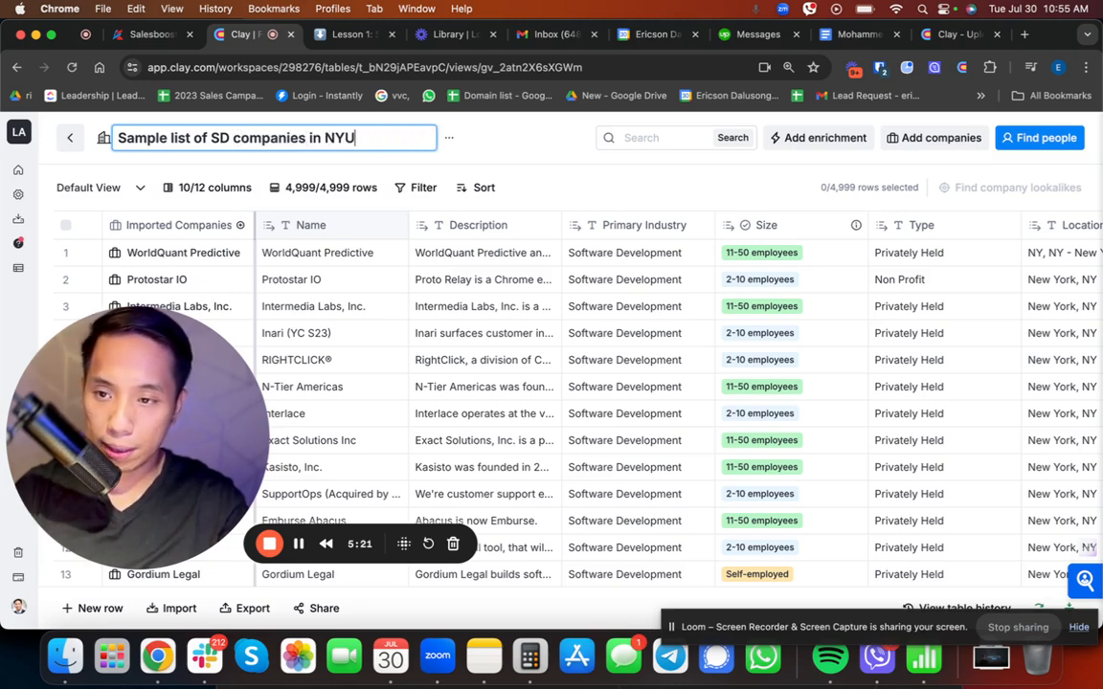
{"action": "key", "text": "Return"}
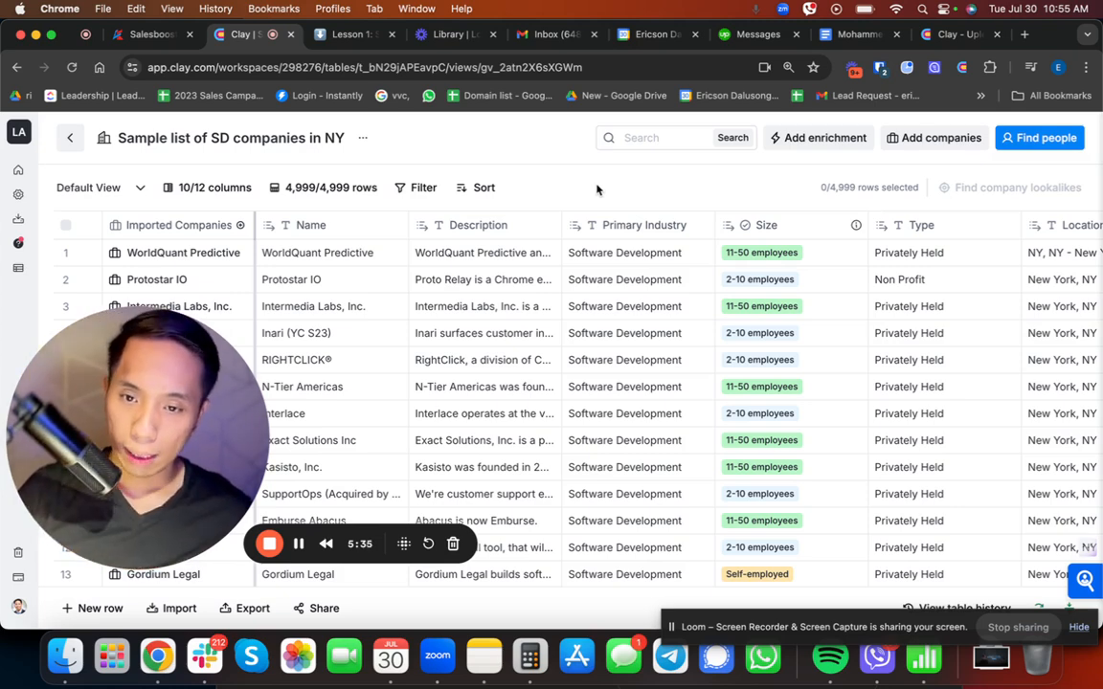
{"action": "left_click", "coordinate": [1015, 144]}
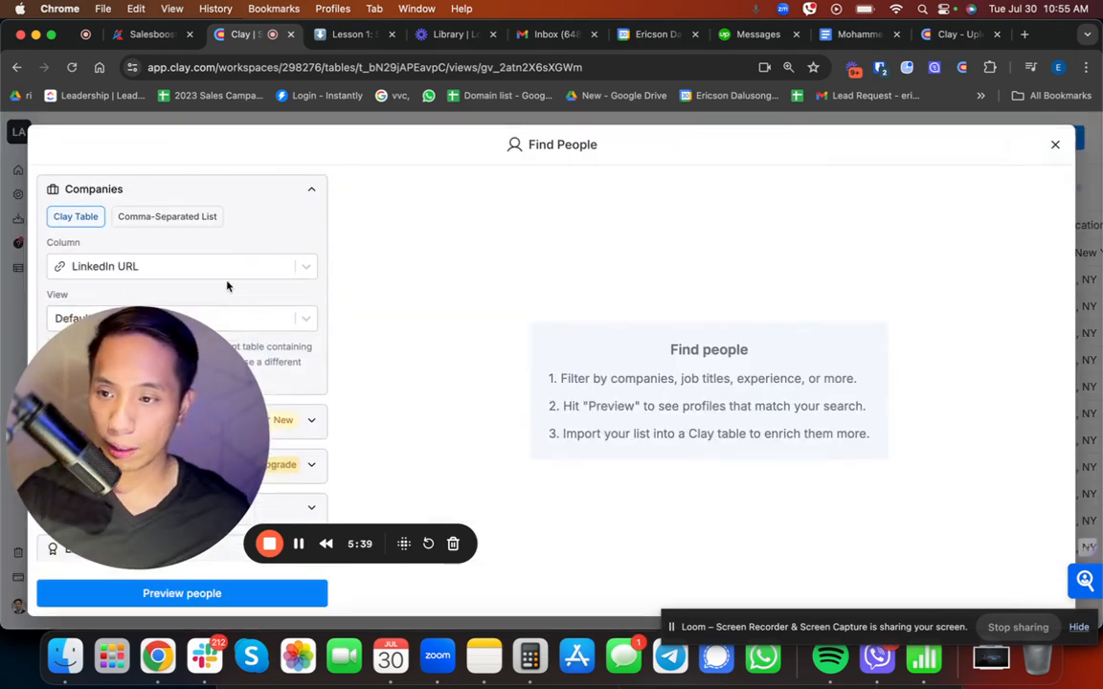
{"action": "left_click", "coordinate": [1054, 146]}
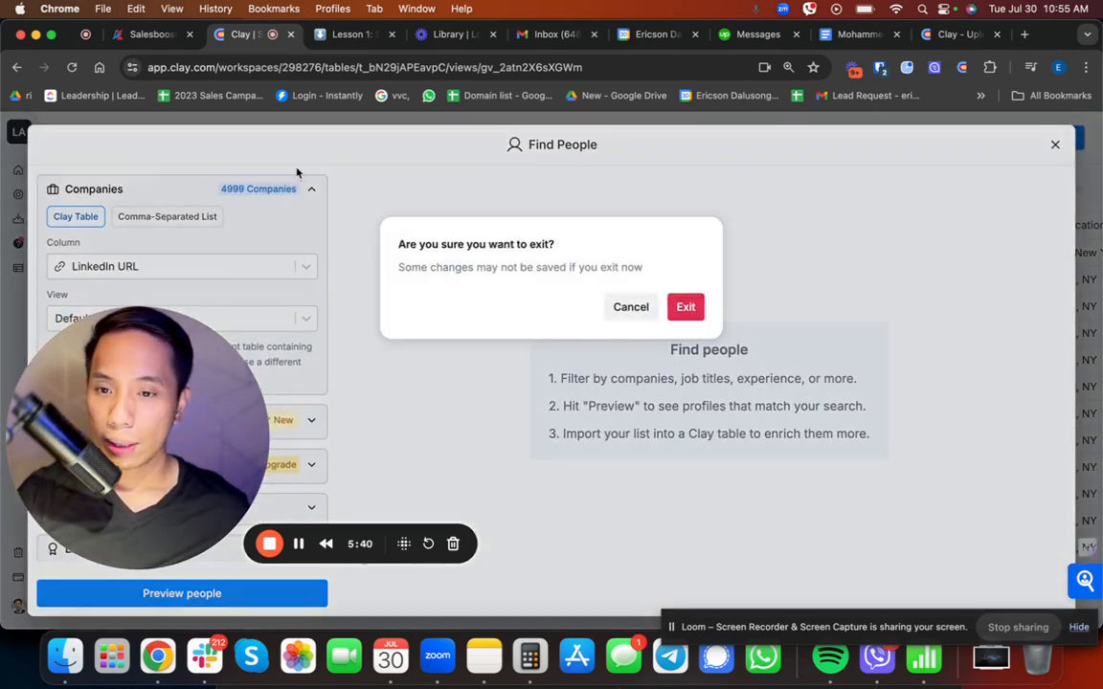
{"action": "left_click", "coordinate": [689, 306]}
Step: Return to the workspace home and start a new table with Find People as its source
{"action": "mouse_move", "coordinate": [19, 175]}
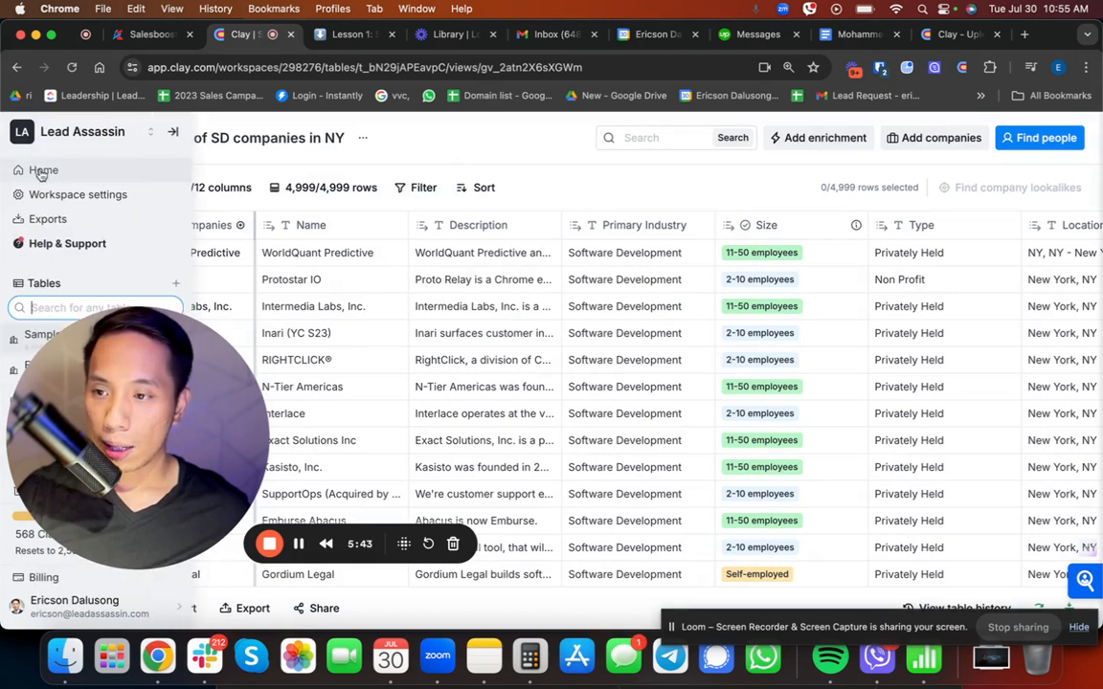
{"action": "left_click", "coordinate": [42, 171]}
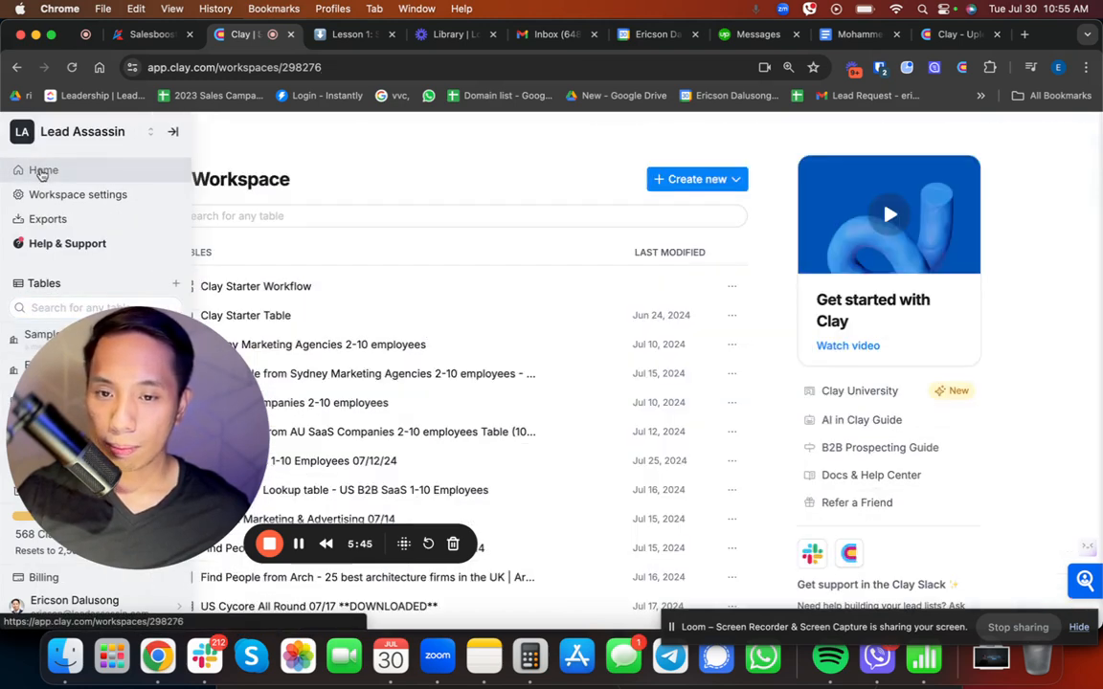
{"action": "left_click", "coordinate": [695, 179]}
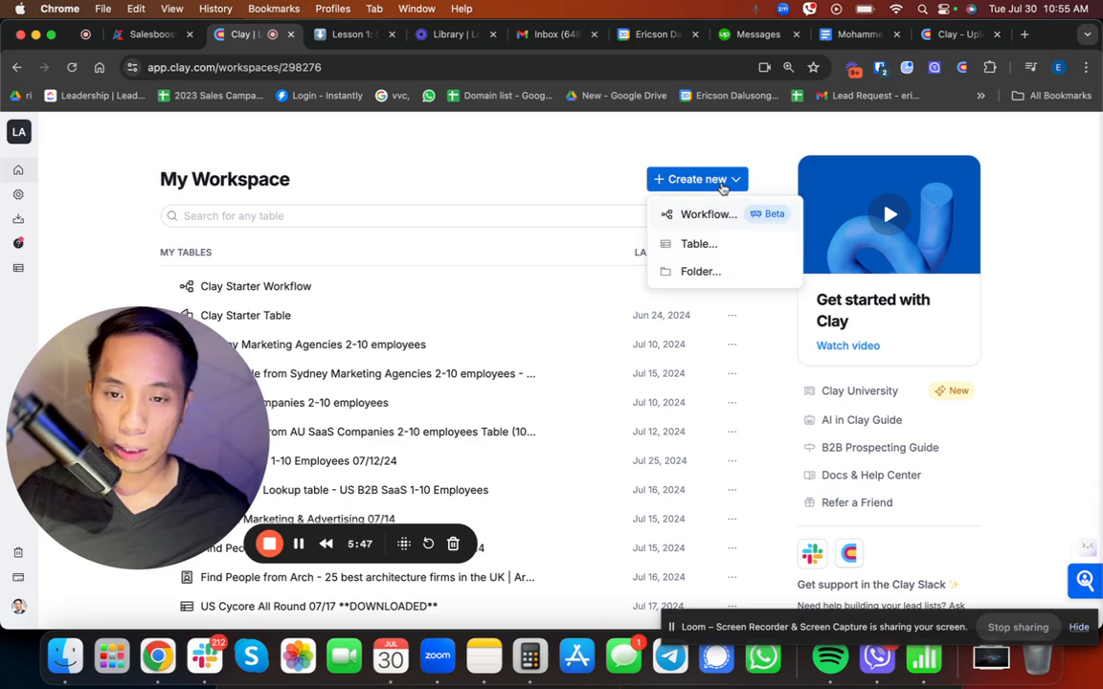
{"action": "left_click", "coordinate": [691, 246]}
{"action": "scroll", "coordinate": [507, 345], "scroll_direction": "down", "scroll_amount": 3}
{"action": "scroll", "coordinate": [512, 367], "scroll_direction": "up", "scroll_amount": 1}
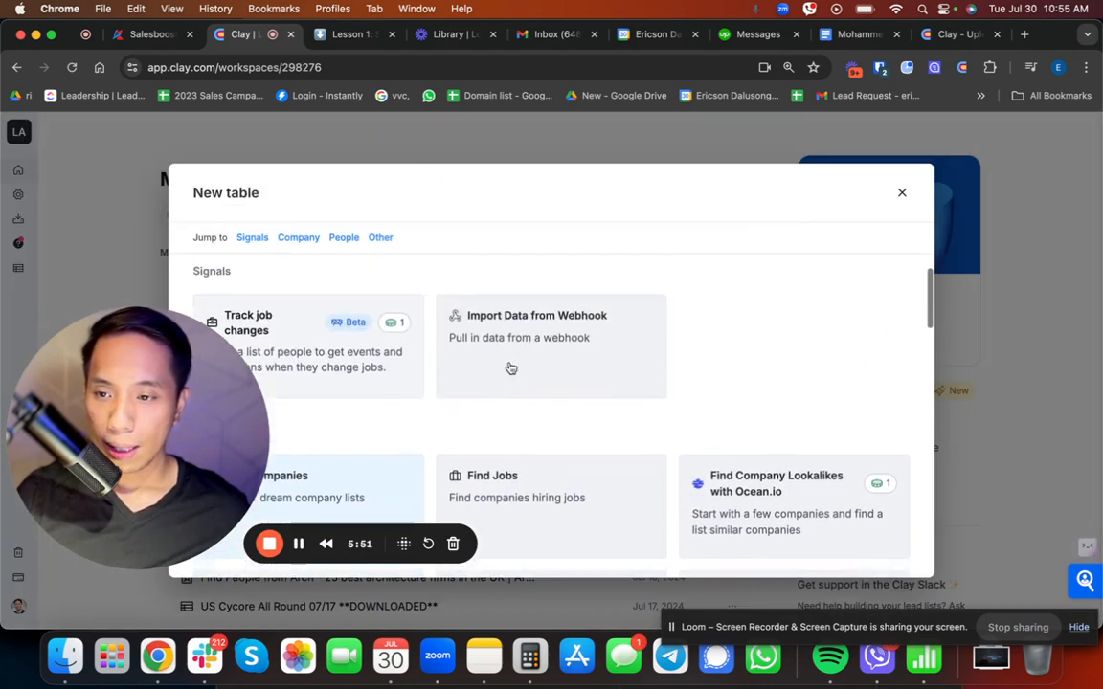
{"action": "scroll", "coordinate": [511, 367], "scroll_direction": "down", "scroll_amount": 2}
{"action": "scroll", "coordinate": [511, 367], "scroll_direction": "down", "scroll_amount": 2}
{"action": "scroll", "coordinate": [508, 370], "scroll_direction": "up", "scroll_amount": 1}
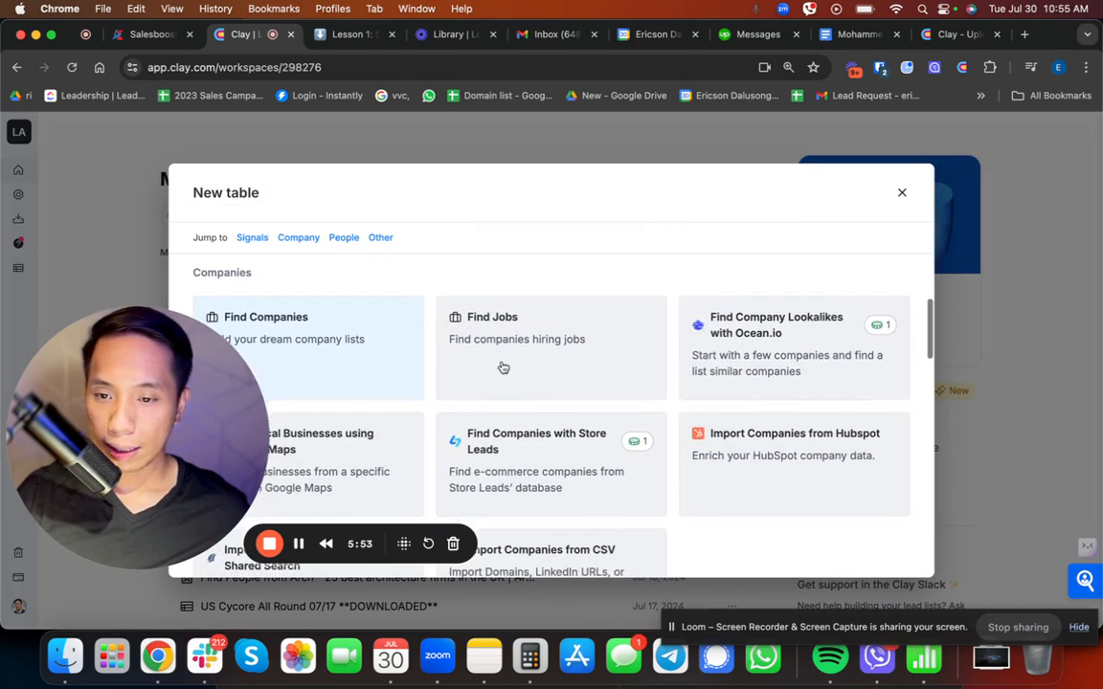
{"action": "scroll", "coordinate": [505, 368], "scroll_direction": "down", "scroll_amount": 3}
{"action": "scroll", "coordinate": [503, 366], "scroll_direction": "down", "scroll_amount": 3}
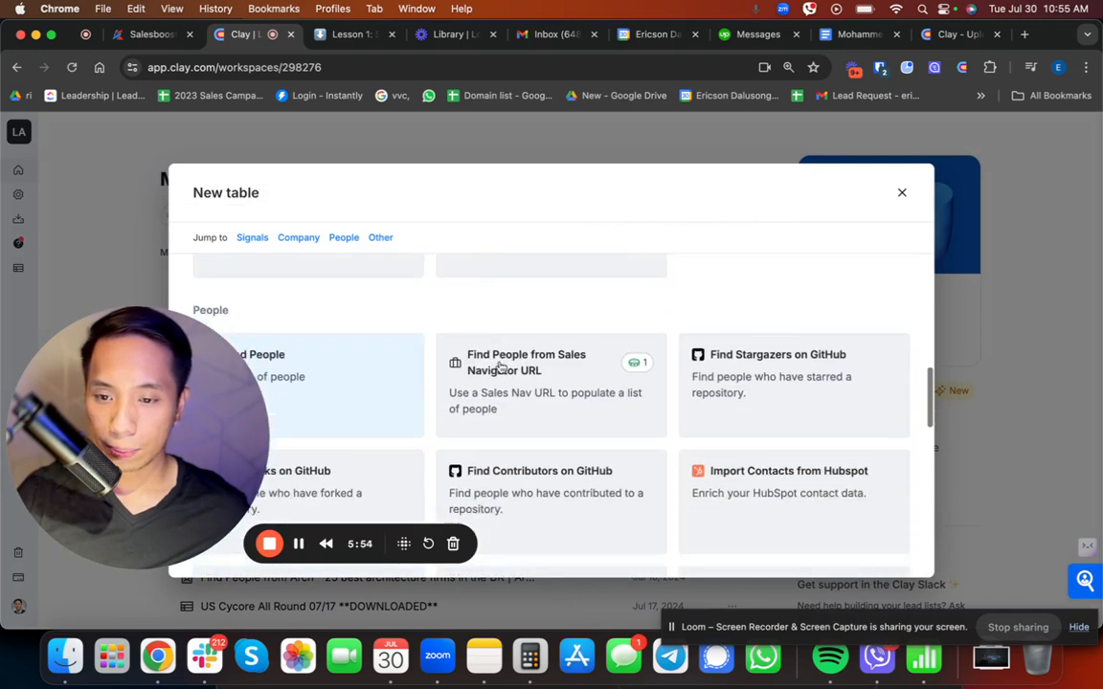
{"action": "left_click", "coordinate": [310, 382]}
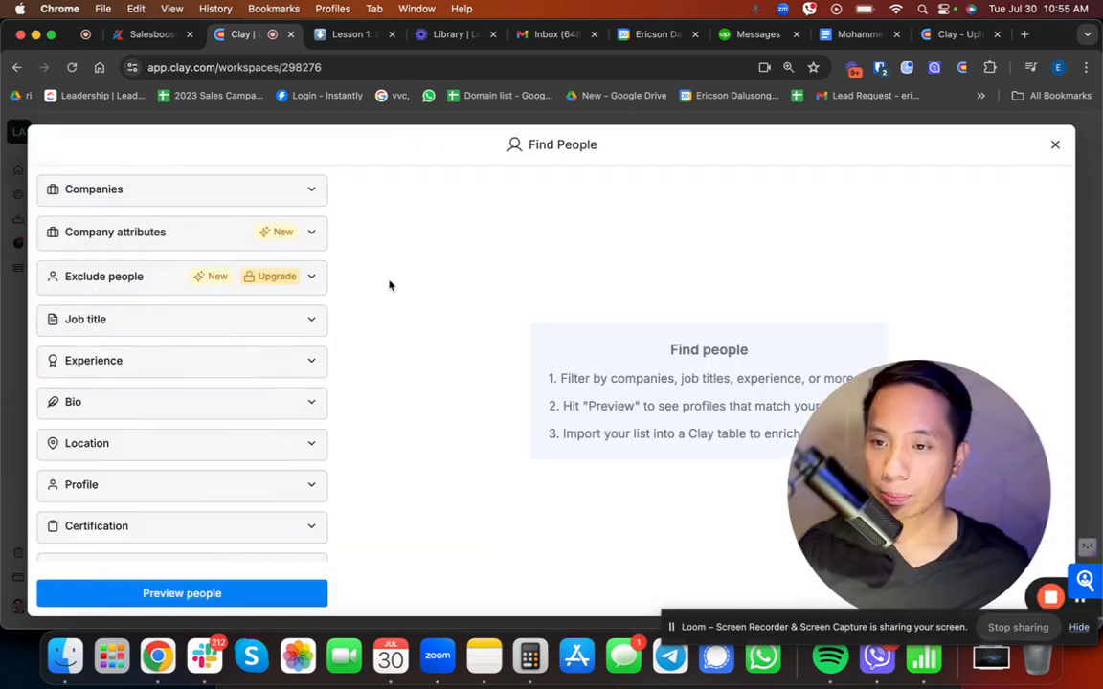
Step: Limit the people search to companies in the "Sample list of SD companies in NY" table, keeping the LinkedIn URL column and Fully Enriched Rows view
{"action": "left_click", "coordinate": [195, 200]}
{"action": "left_click", "coordinate": [143, 291]}
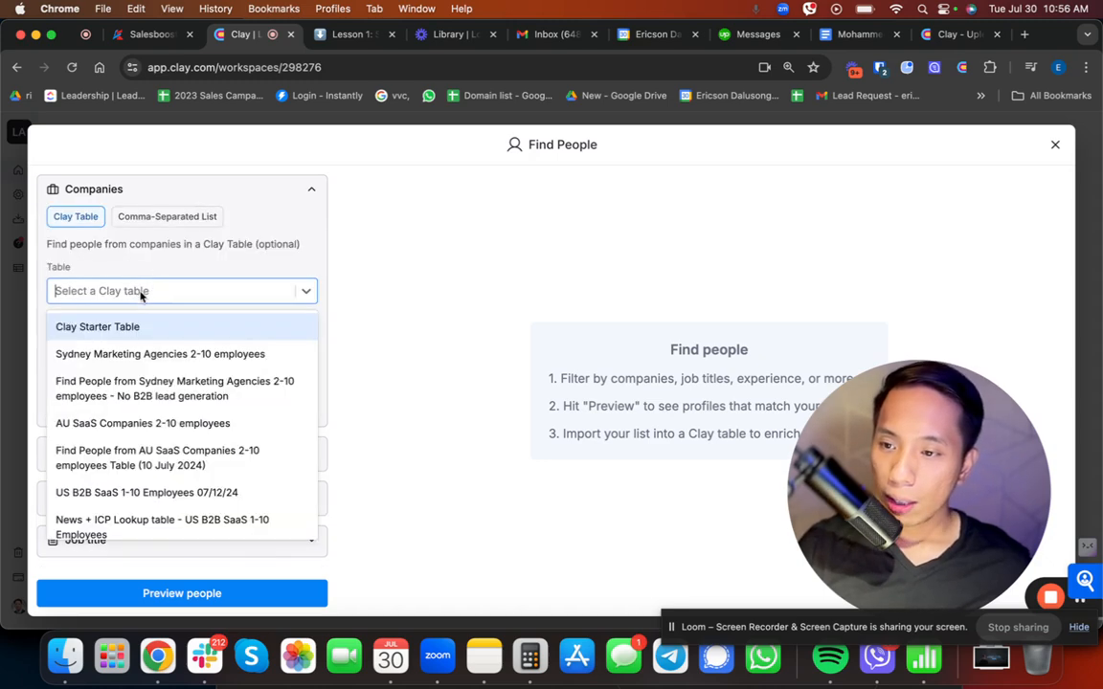
{"action": "scroll", "coordinate": [153, 460], "scroll_direction": "down", "scroll_amount": 10}
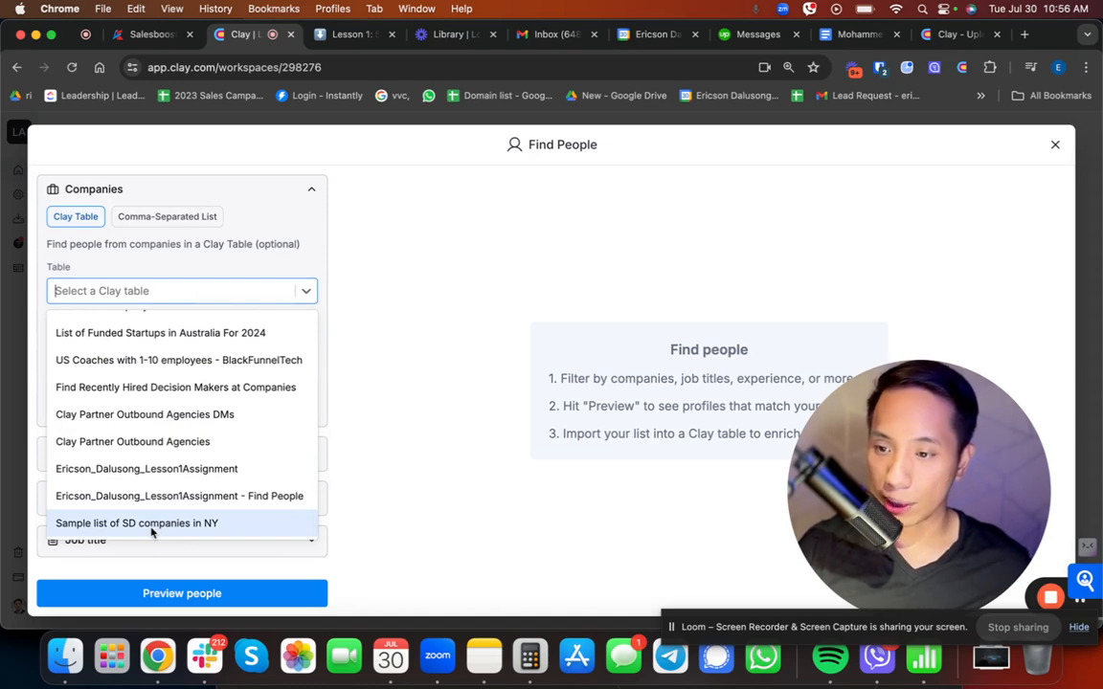
{"action": "left_click", "coordinate": [151, 524]}
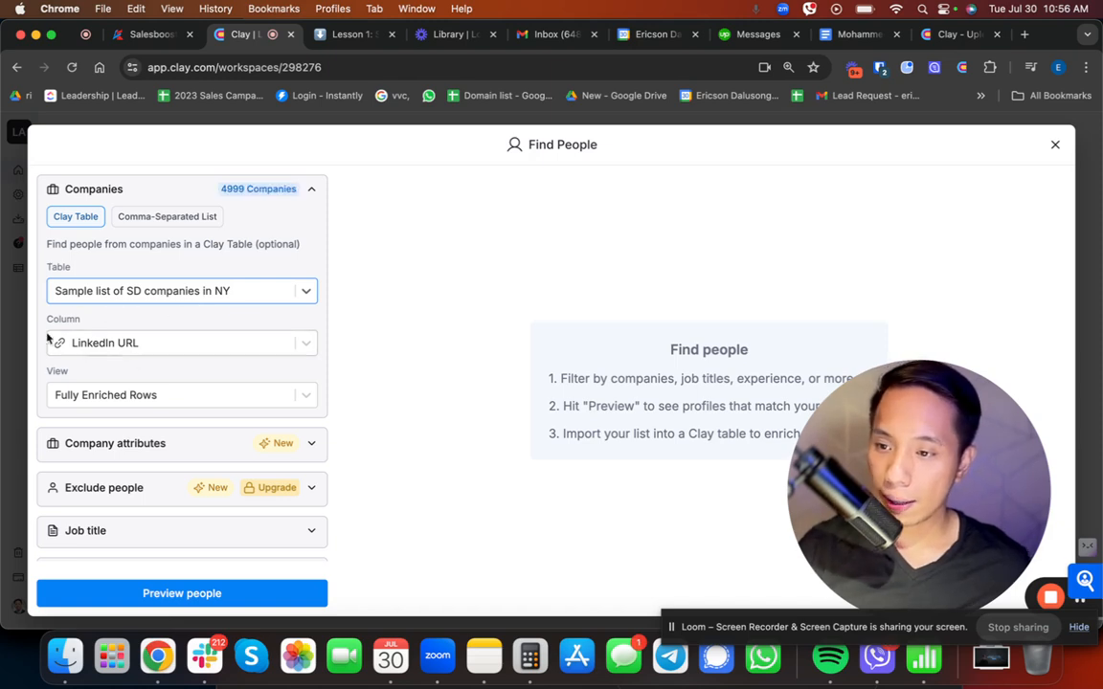
{"action": "left_click", "coordinate": [187, 349]}
{"action": "left_click", "coordinate": [119, 400]}
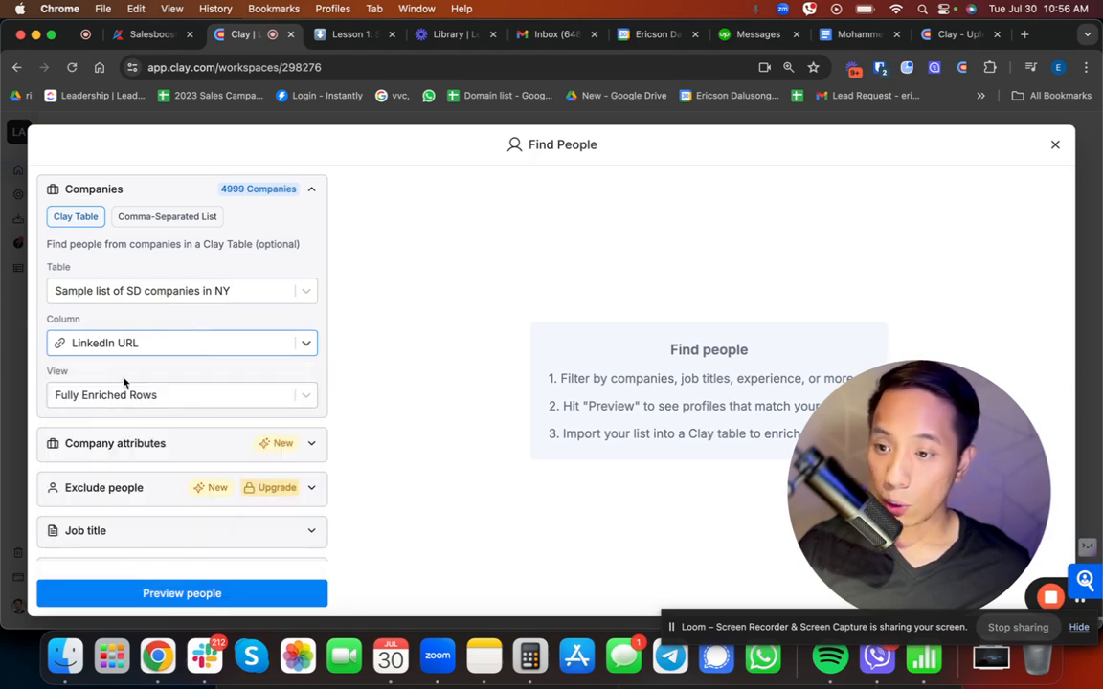
Step: Preview the people at the selected companies without any further filters
{"action": "scroll", "coordinate": [182, 369], "scroll_direction": "down", "scroll_amount": 3}
{"action": "scroll", "coordinate": [184, 372], "scroll_direction": "up", "scroll_amount": 3}
{"action": "scroll", "coordinate": [153, 402], "scroll_direction": "down", "scroll_amount": 5}
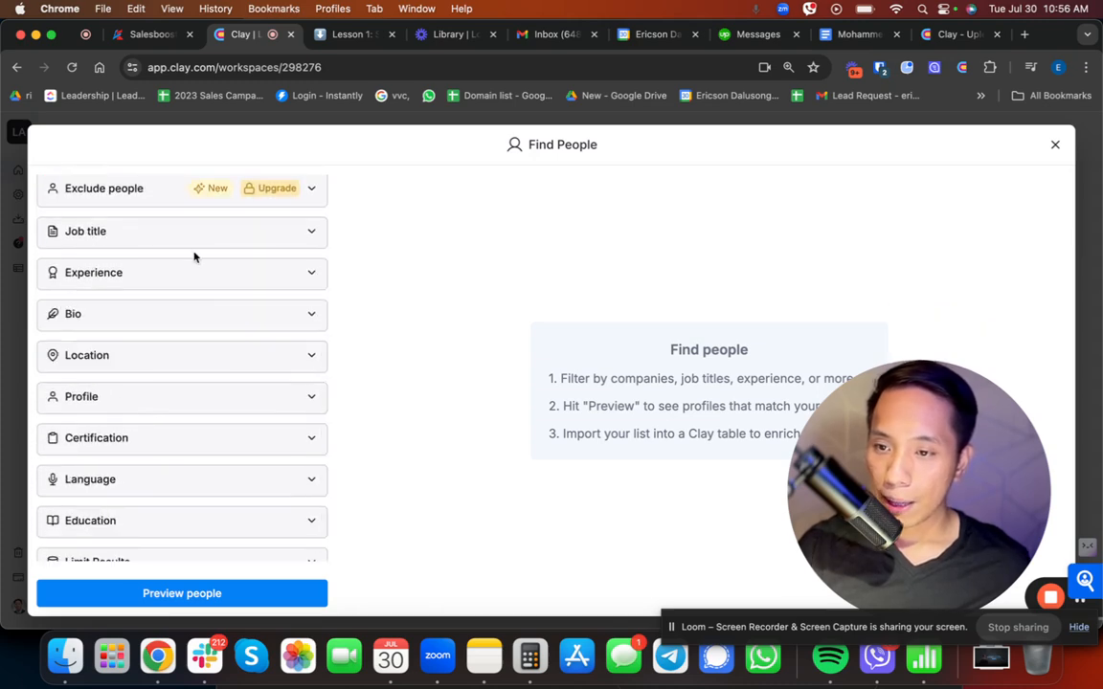
{"action": "left_click", "coordinate": [153, 596]}
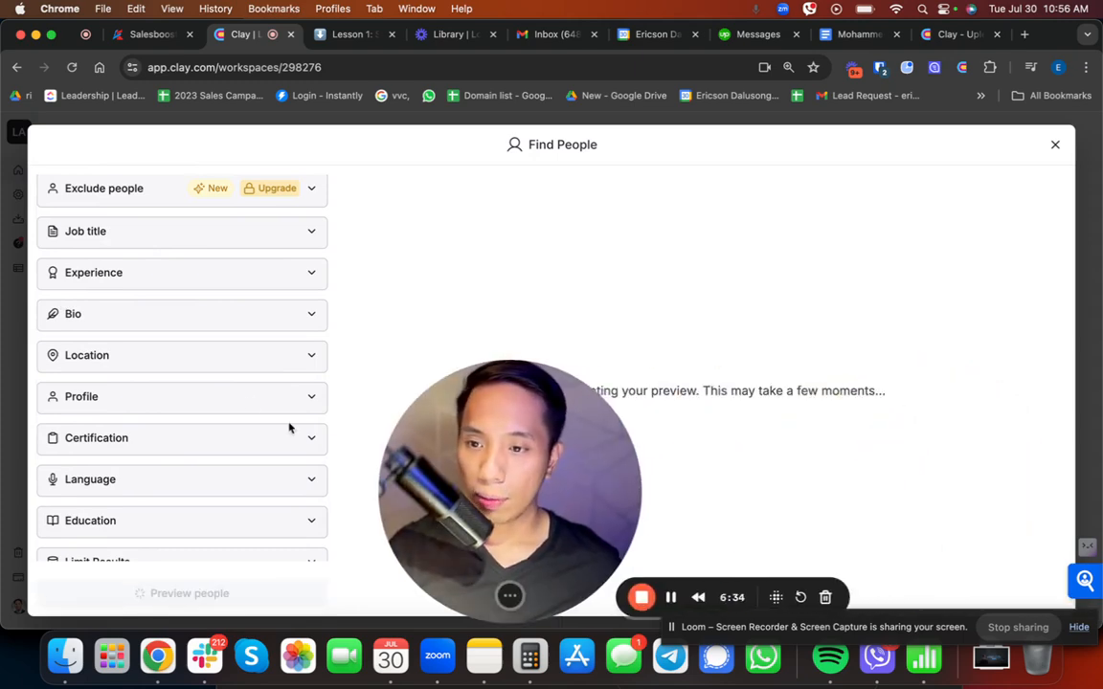
{"action": "scroll", "coordinate": [177, 308], "scroll_direction": "up", "scroll_amount": 5}
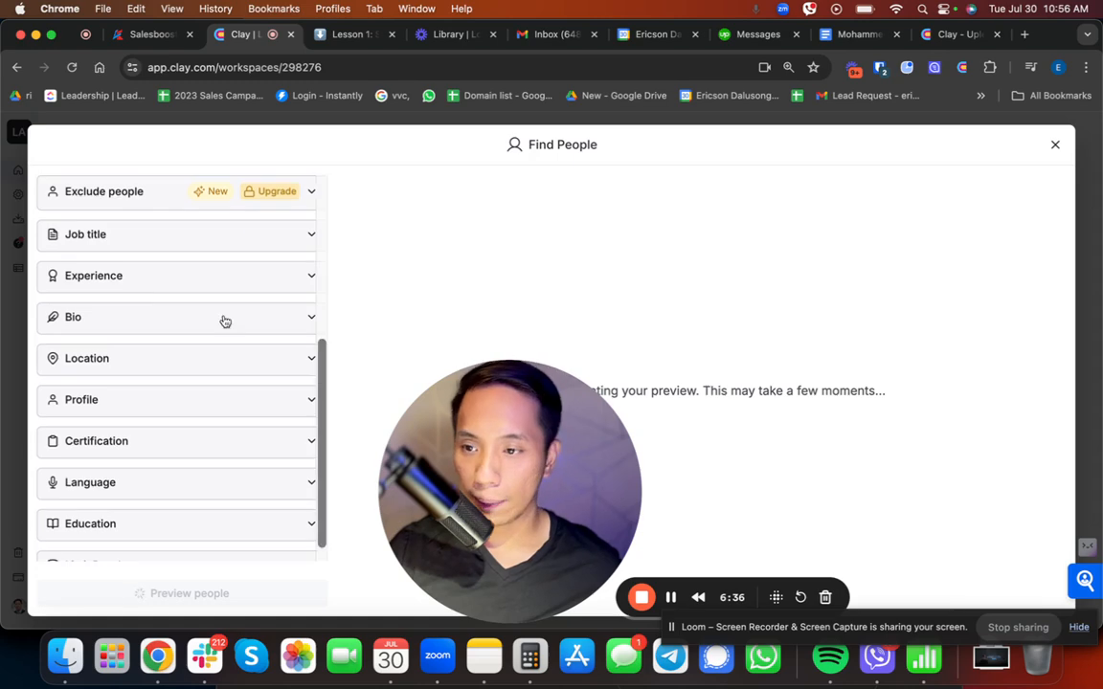
{"action": "scroll", "coordinate": [242, 368], "scroll_direction": "down", "scroll_amount": 5}
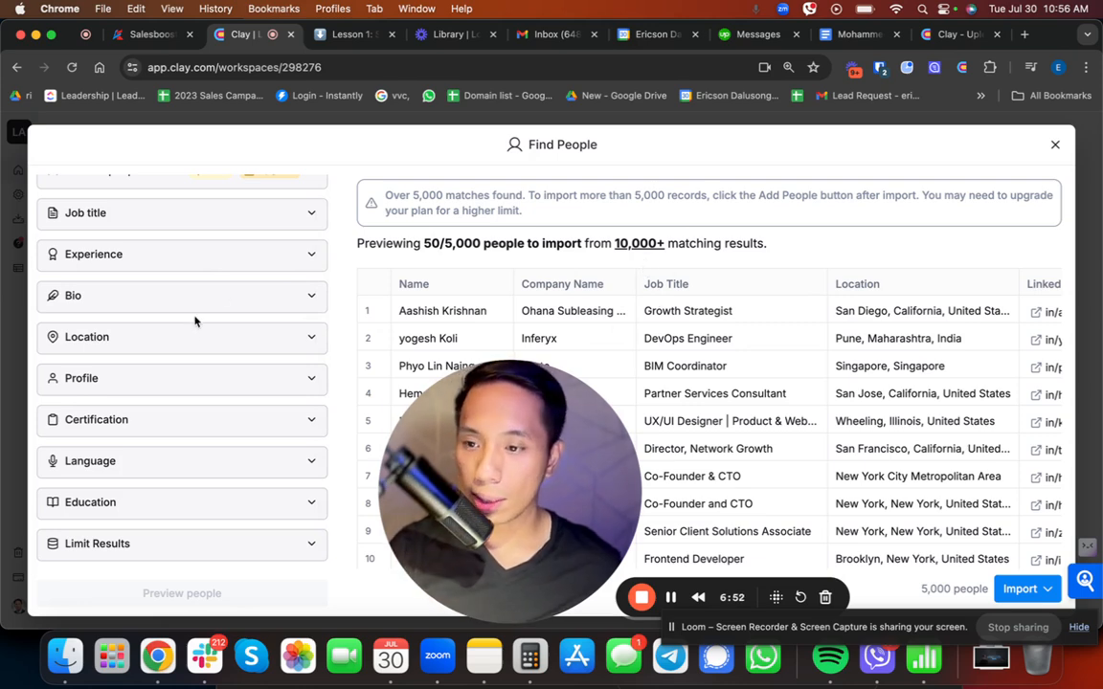
{"action": "scroll", "coordinate": [201, 318], "scroll_direction": "up", "scroll_amount": 5}
{"action": "scroll", "coordinate": [210, 314], "scroll_direction": "down", "scroll_amount": 5}
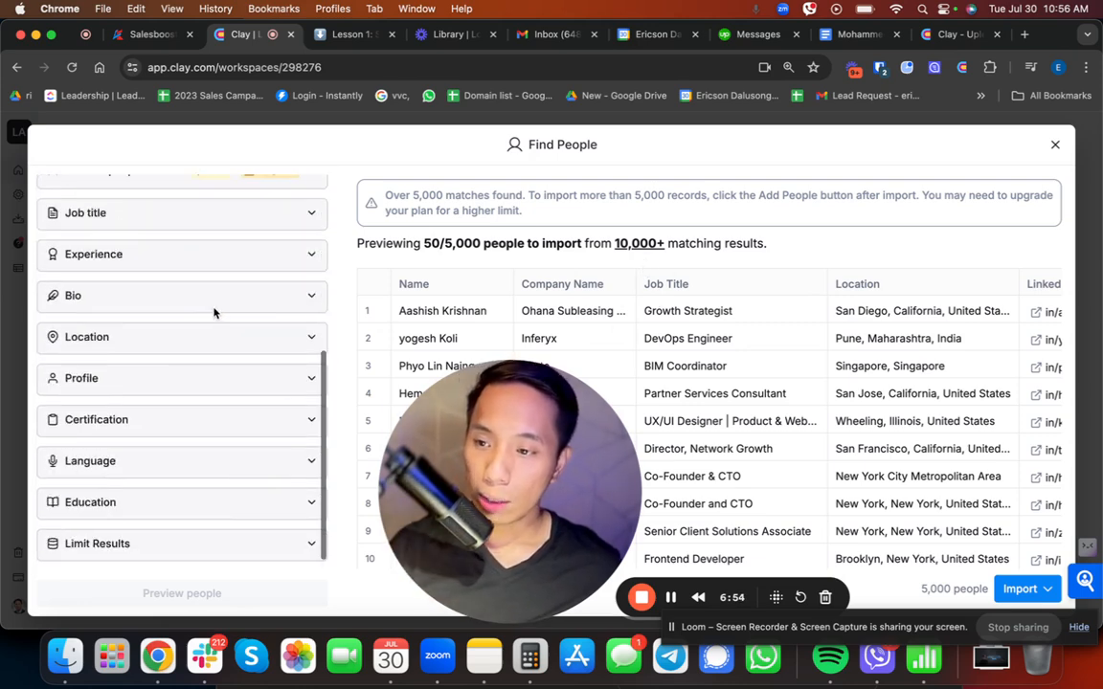
Step: Restrict the people search to the job titles CEO and Founder and preview the matches again
{"action": "scroll", "coordinate": [212, 312], "scroll_direction": "up", "scroll_amount": 3}
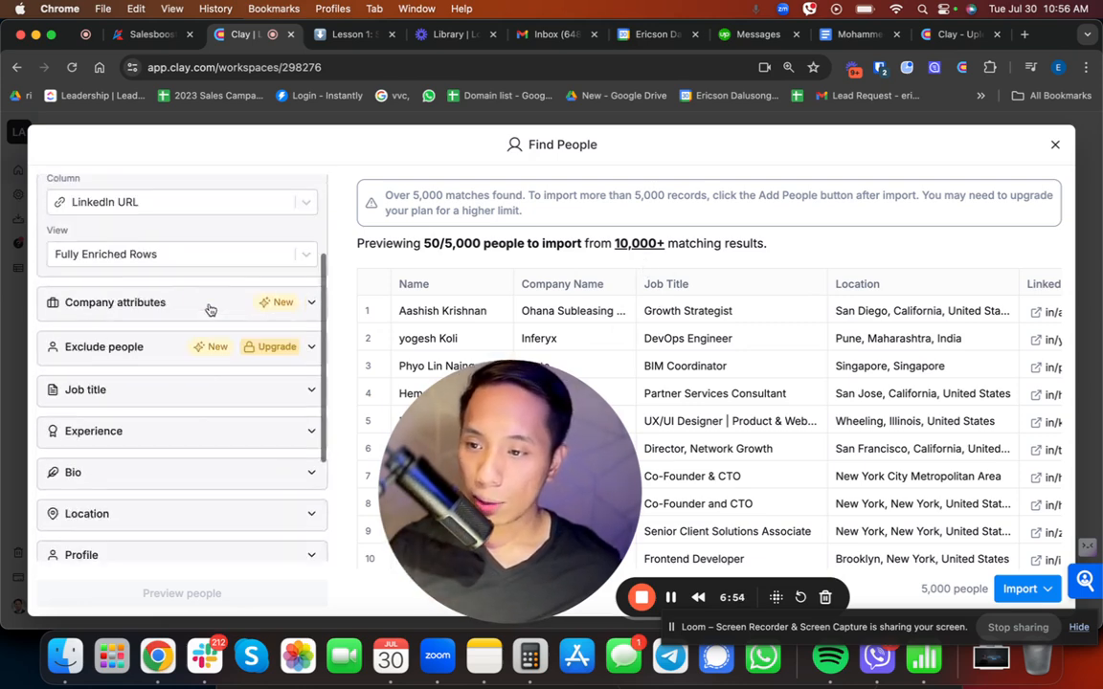
{"action": "left_click", "coordinate": [111, 399]}
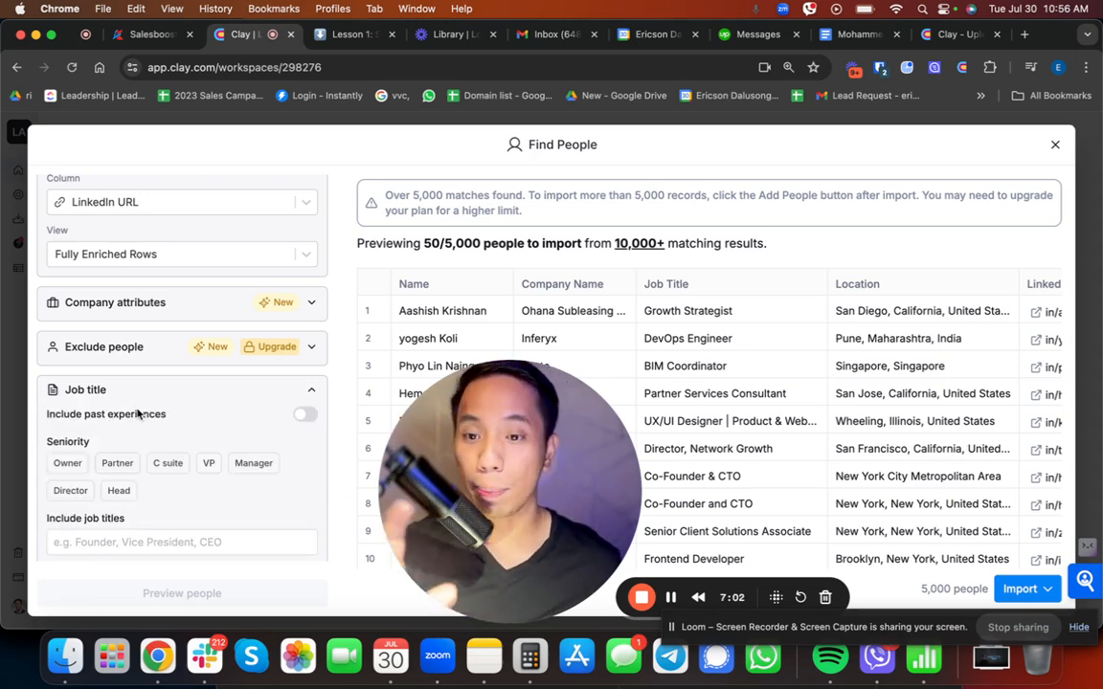
{"action": "scroll", "coordinate": [144, 435], "scroll_direction": "down", "scroll_amount": 3}
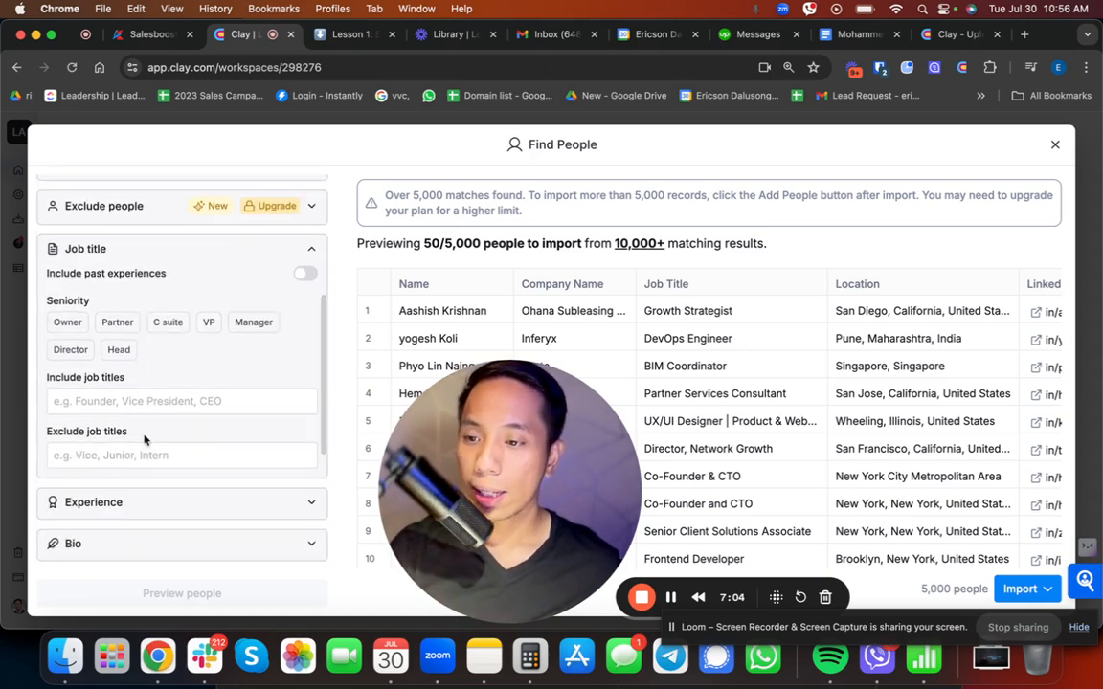
{"action": "left_click", "coordinate": [142, 404]}
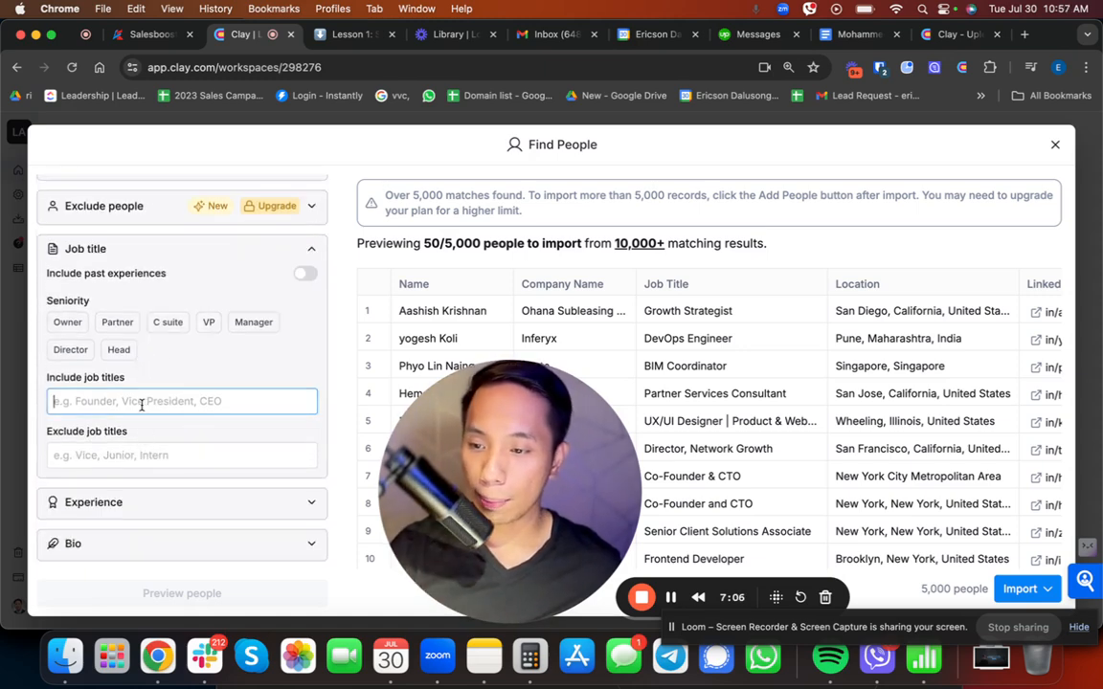
{"action": "type", "text": "CEO"}
{"action": "key", "text": "Return"}
{"action": "type", "text": "Founder"}
{"action": "key", "text": "Return"}
{"action": "scroll", "coordinate": [167, 457], "scroll_direction": "up", "scroll_amount": 5}
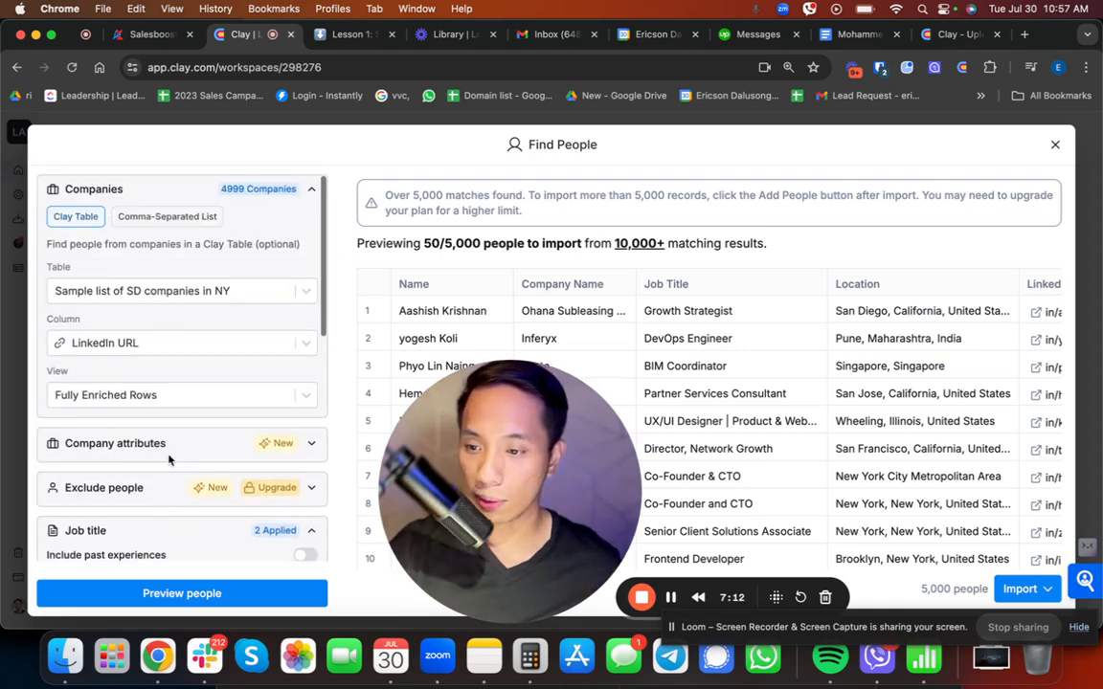
{"action": "scroll", "coordinate": [170, 460], "scroll_direction": "down", "scroll_amount": 8}
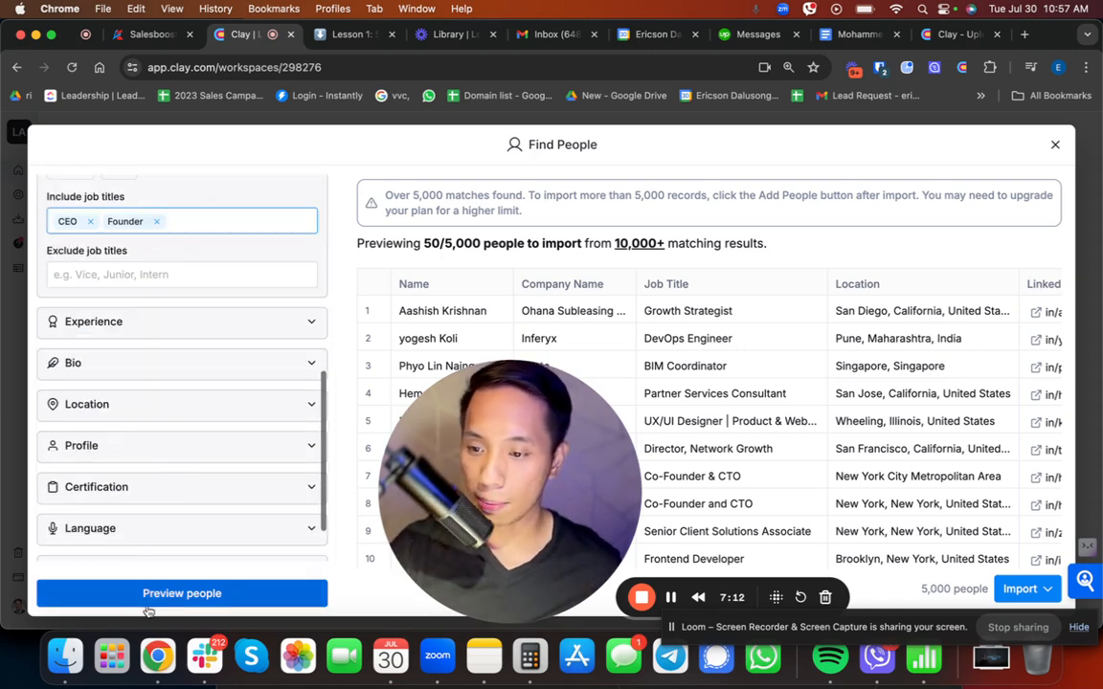
{"action": "left_click", "coordinate": [158, 594]}
{"action": "left_click_drag", "start_coordinate": [484, 457], "coordinate": [330, 478]}
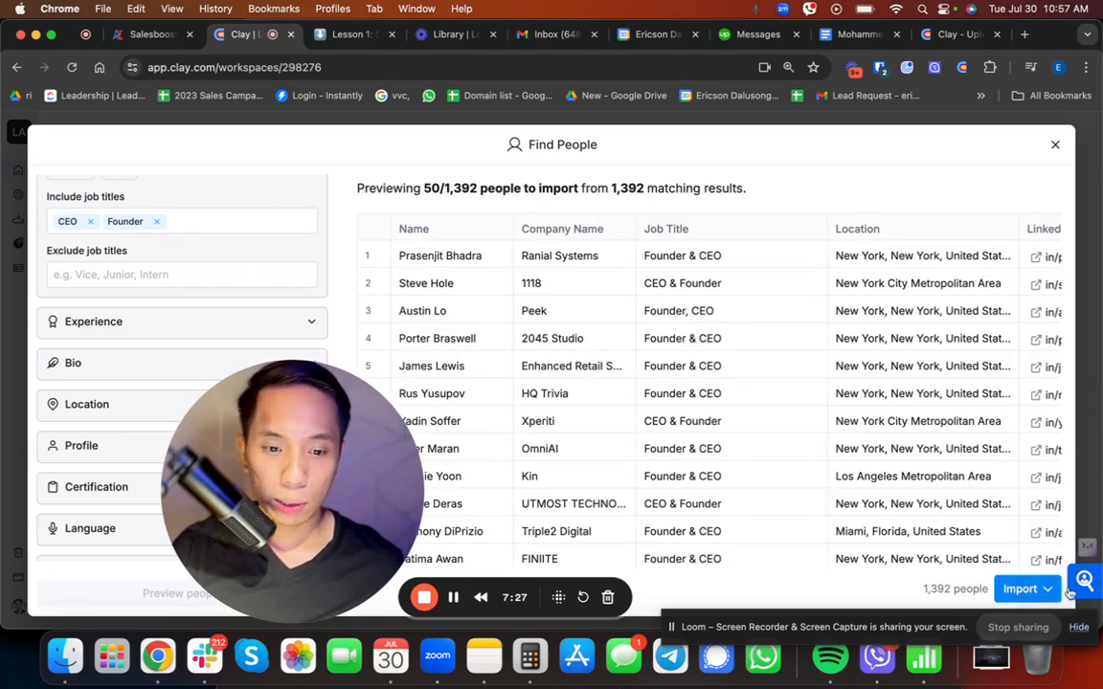
Step: Import the previewed people into a new table with only the Basic Profile enrichment
{"action": "left_click", "coordinate": [1023, 590]}
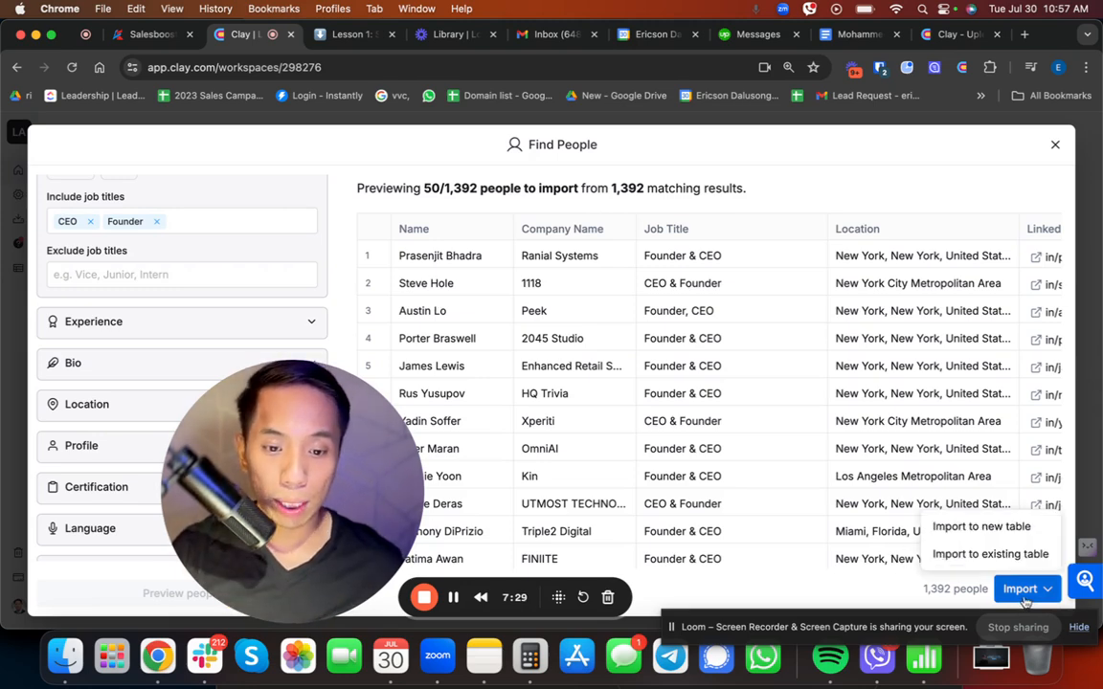
{"action": "left_click", "coordinate": [995, 530]}
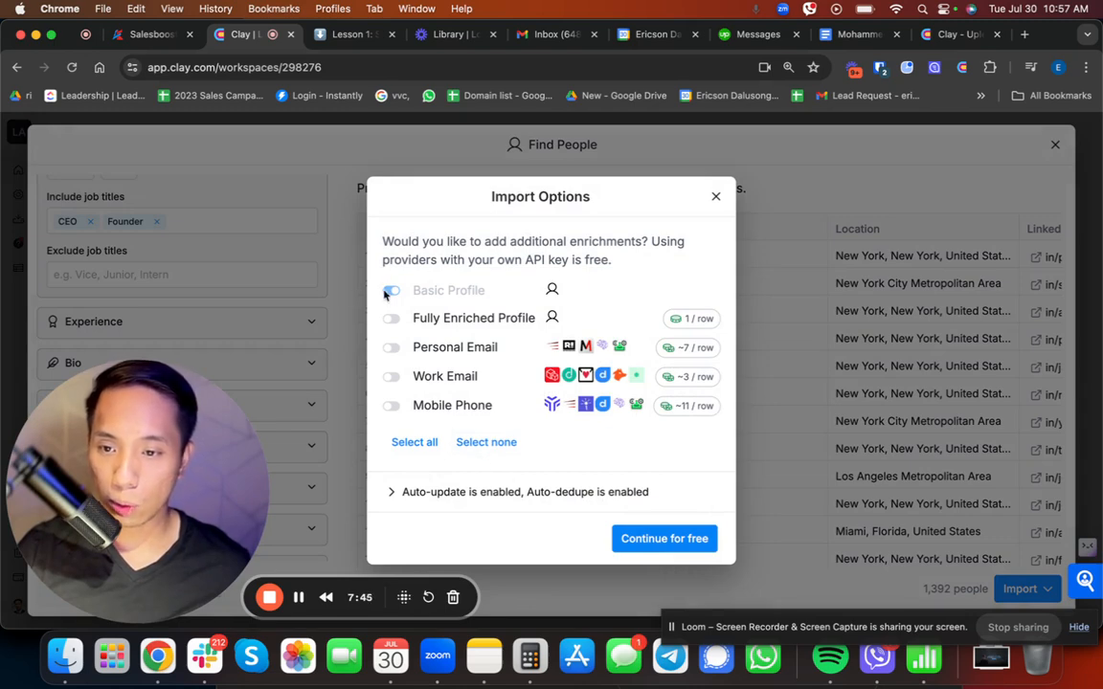
{"action": "left_click", "coordinate": [662, 540]}
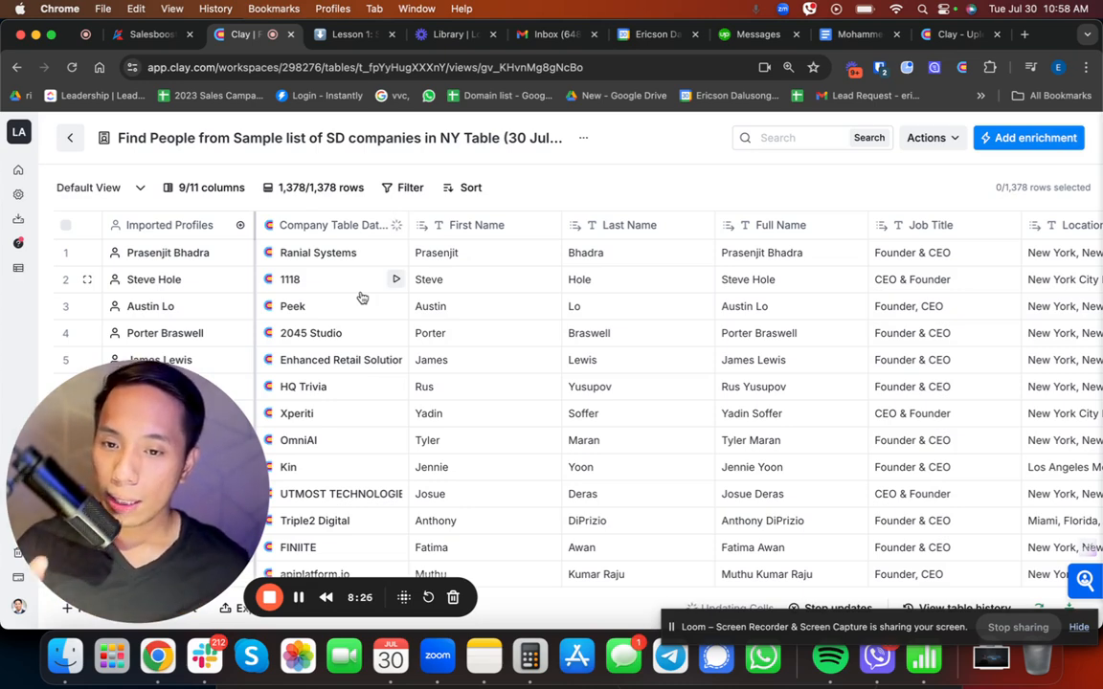
Step: Rename the people table with a title beginning "Sample list of Founders from SD"
{"action": "left_click", "coordinate": [276, 141]}
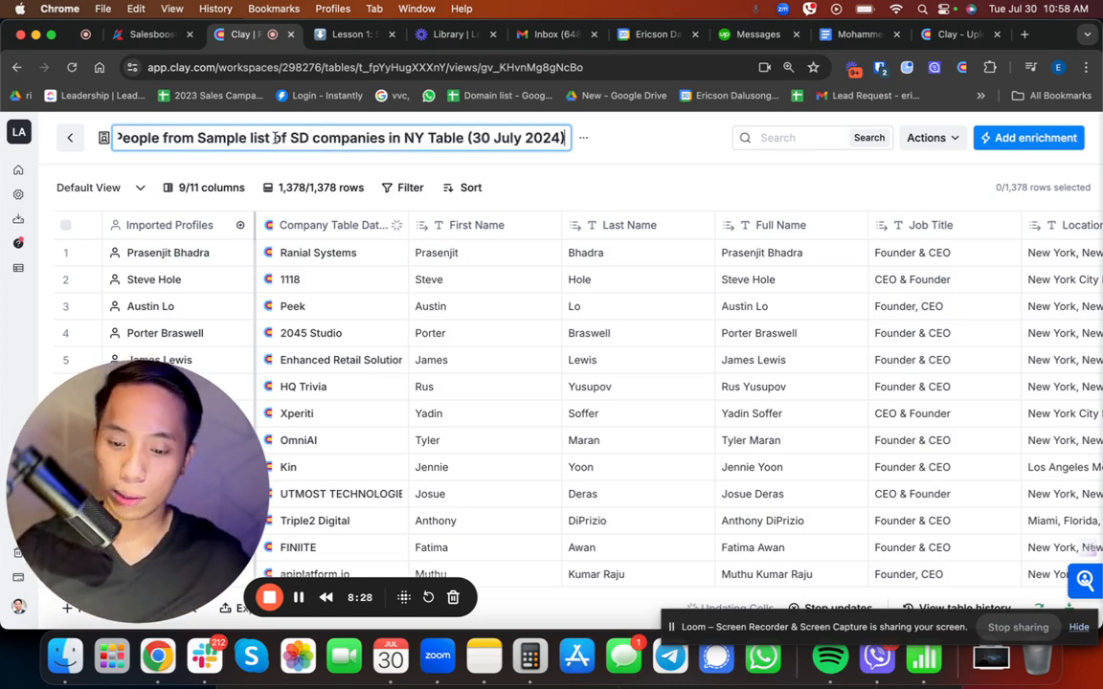
{"action": "key", "text": "super+a"}
{"action": "type", "text": "Samp"}
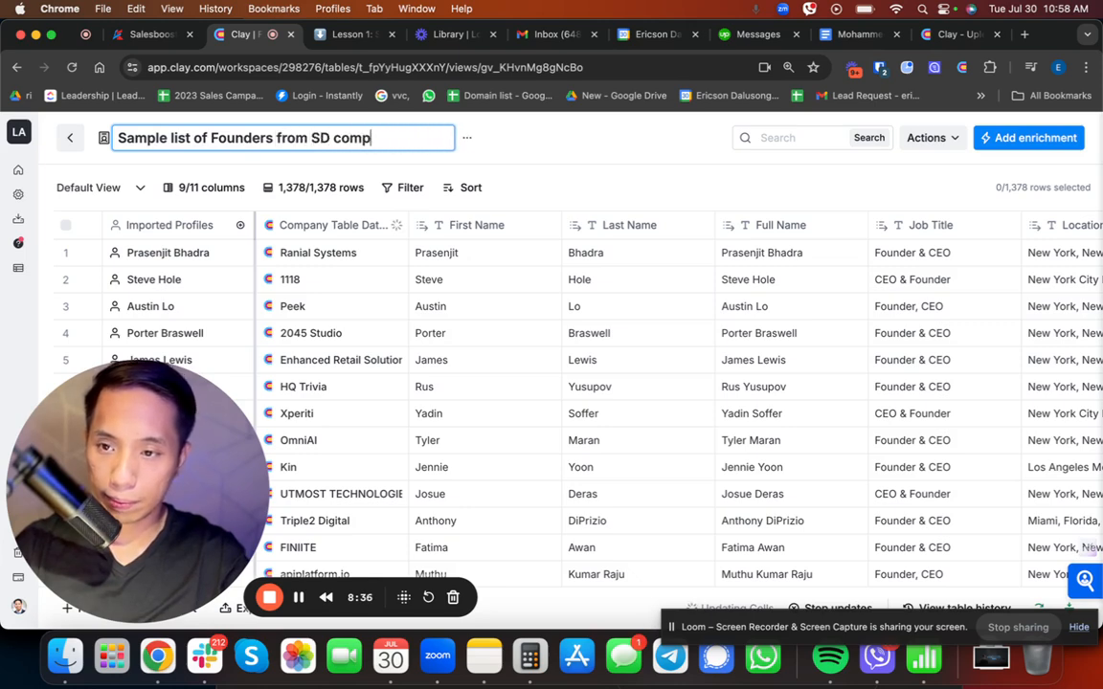
{"action": "key", "text": "Return"}
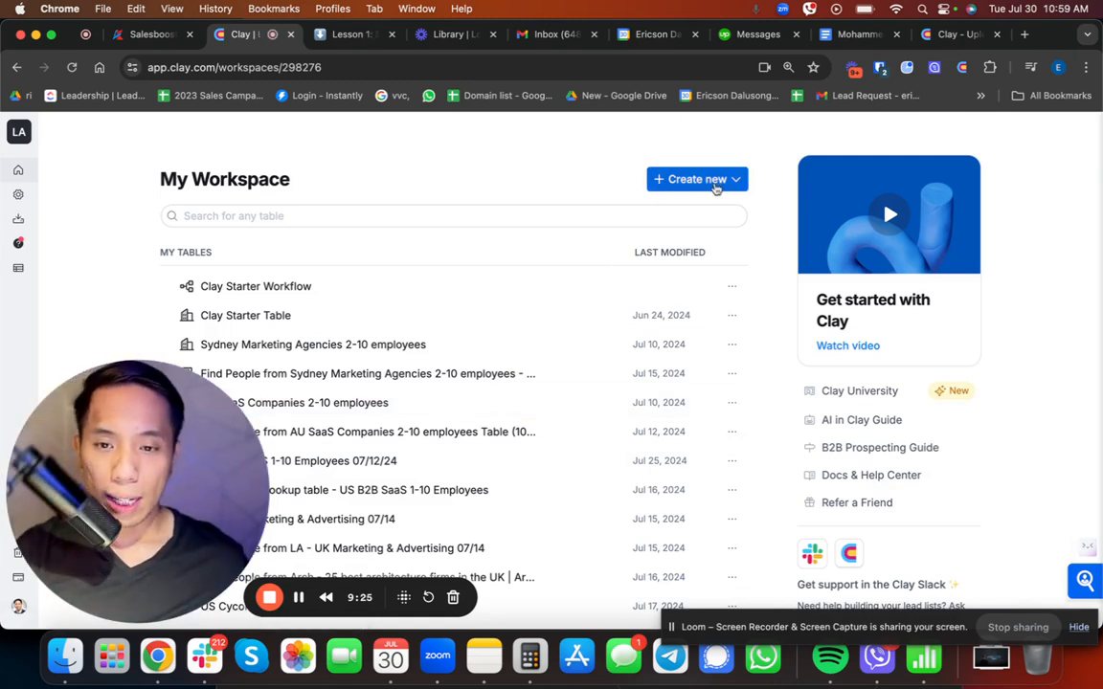
Step: Start another new table from the workspace home with Find Jobs as its source
{"action": "left_click", "coordinate": [675, 179]}
{"action": "left_click", "coordinate": [684, 246]}
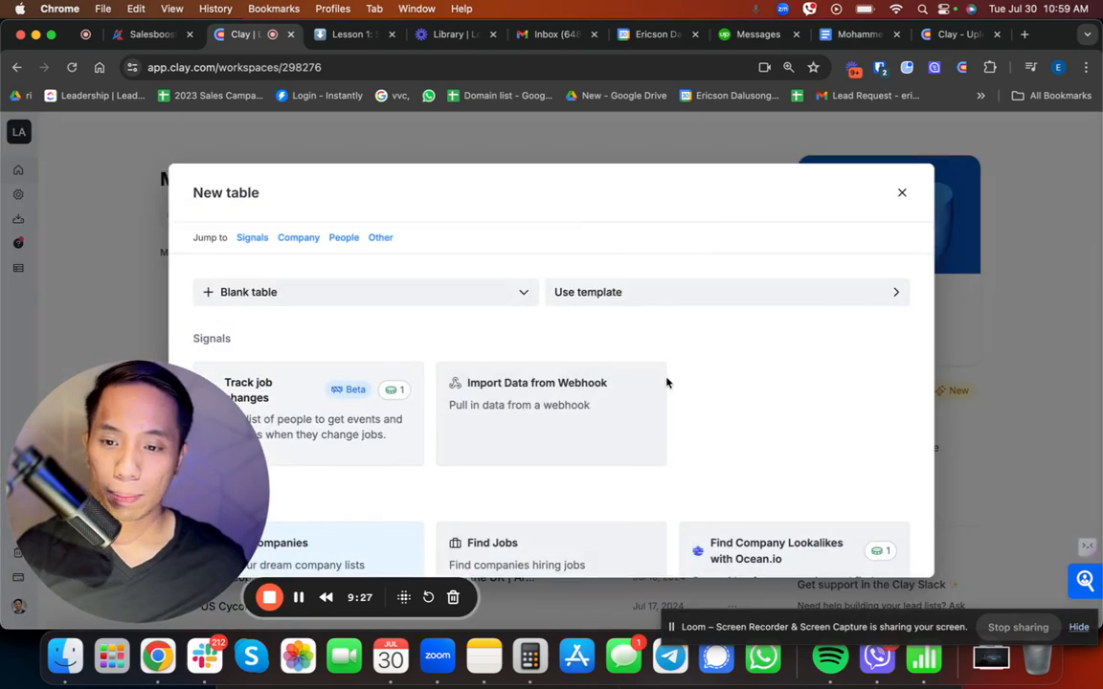
{"action": "scroll", "coordinate": [664, 381], "scroll_direction": "down", "scroll_amount": 3}
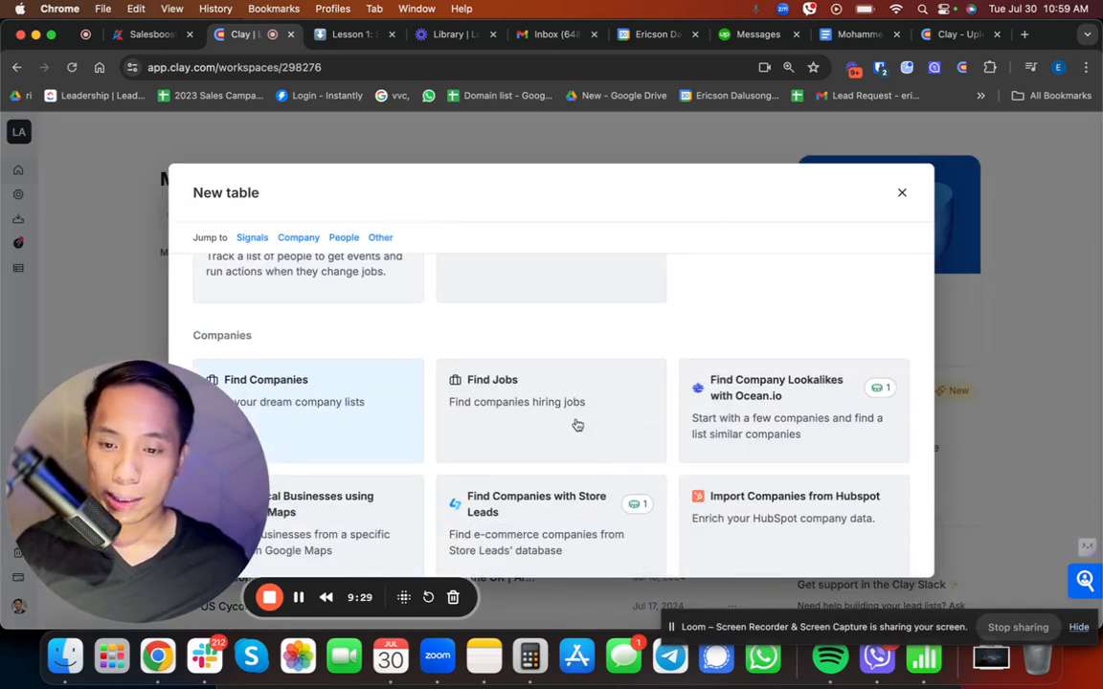
{"action": "left_click", "coordinate": [539, 414]}
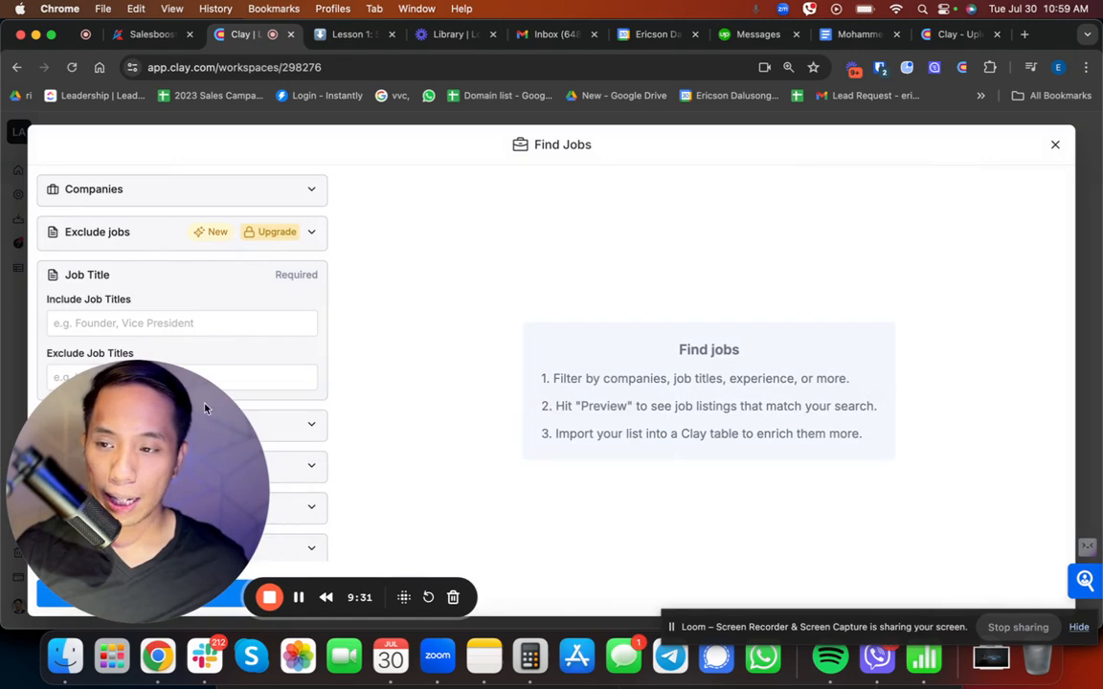
{"action": "left_click_drag", "start_coordinate": [237, 552], "coordinate": [1069, 553]}
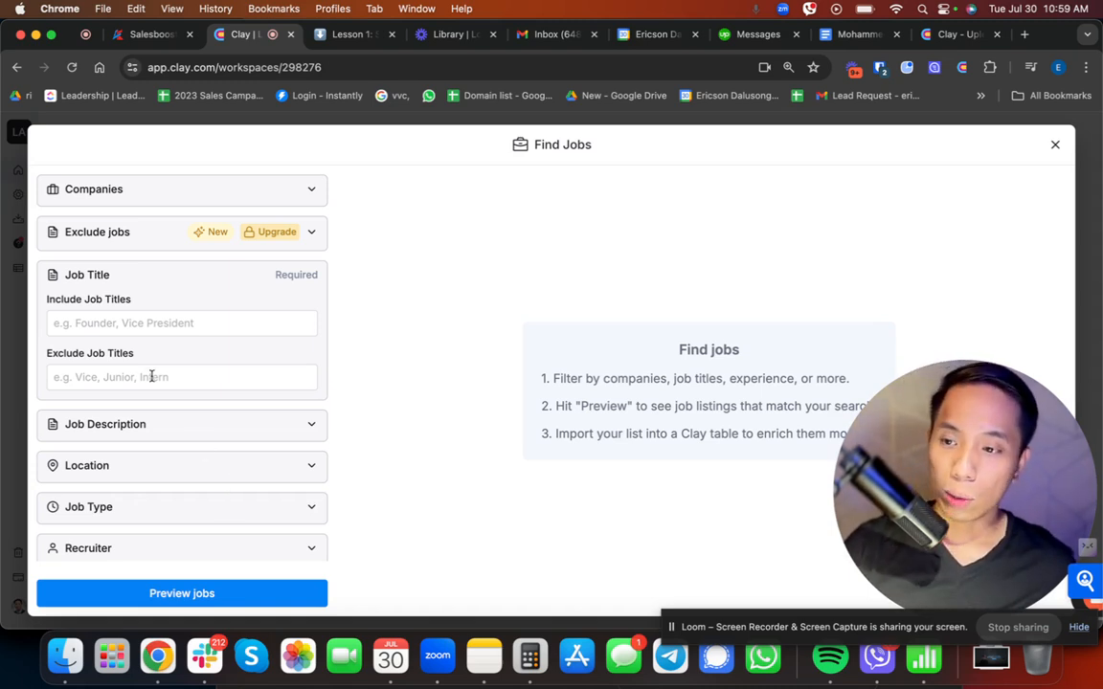
Step: Add "grahic designer" as an included job title for the job search
{"action": "left_click", "coordinate": [64, 330]}
{"action": "type", "text": "gra[ph"}
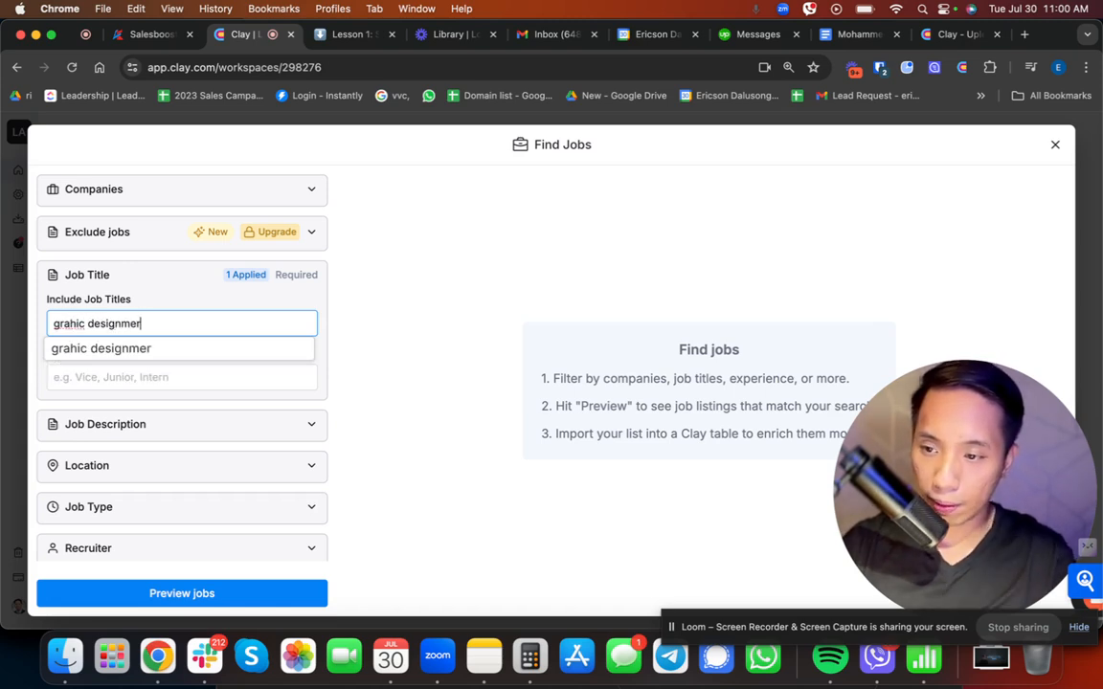
{"action": "type", "text": " designer"}
{"action": "left_click", "coordinate": [75, 348]}
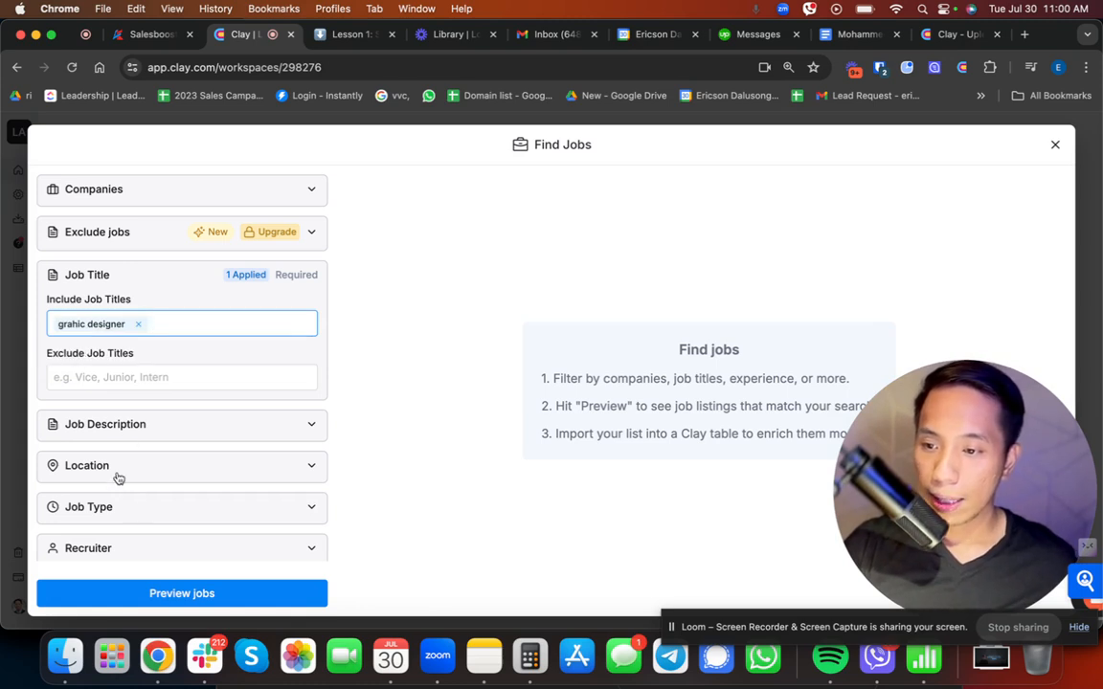
Step: Add United States as an included location for the job search
{"action": "left_click", "coordinate": [111, 470]}
{"action": "scroll", "coordinate": [121, 481], "scroll_direction": "down", "scroll_amount": 2}
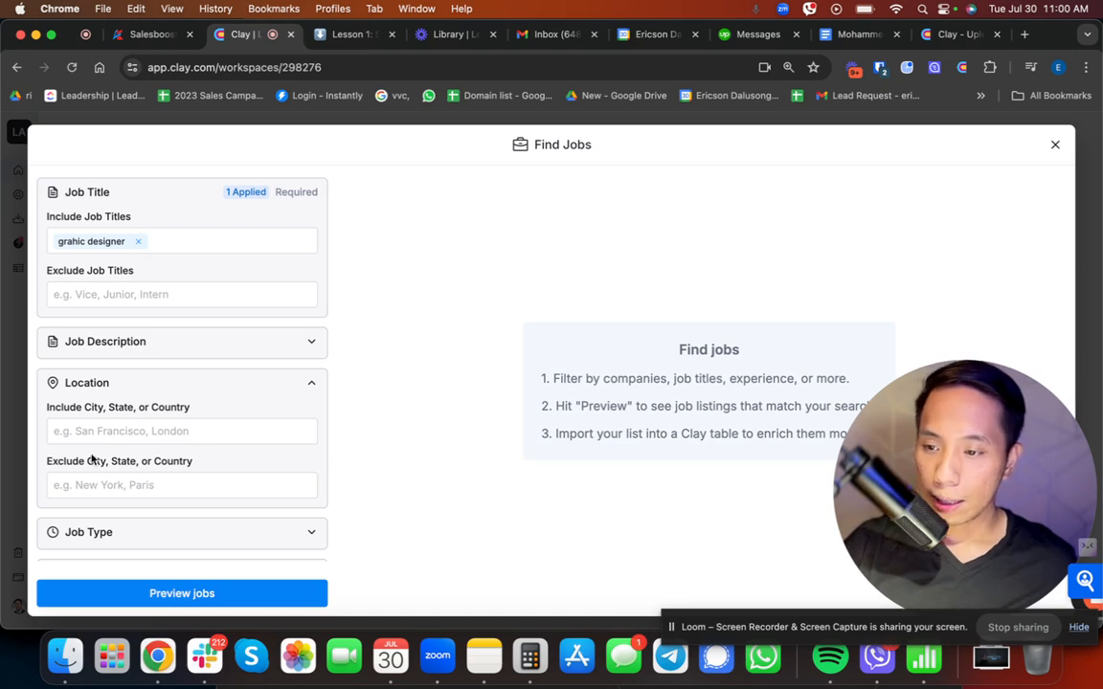
{"action": "left_click", "coordinate": [90, 432]}
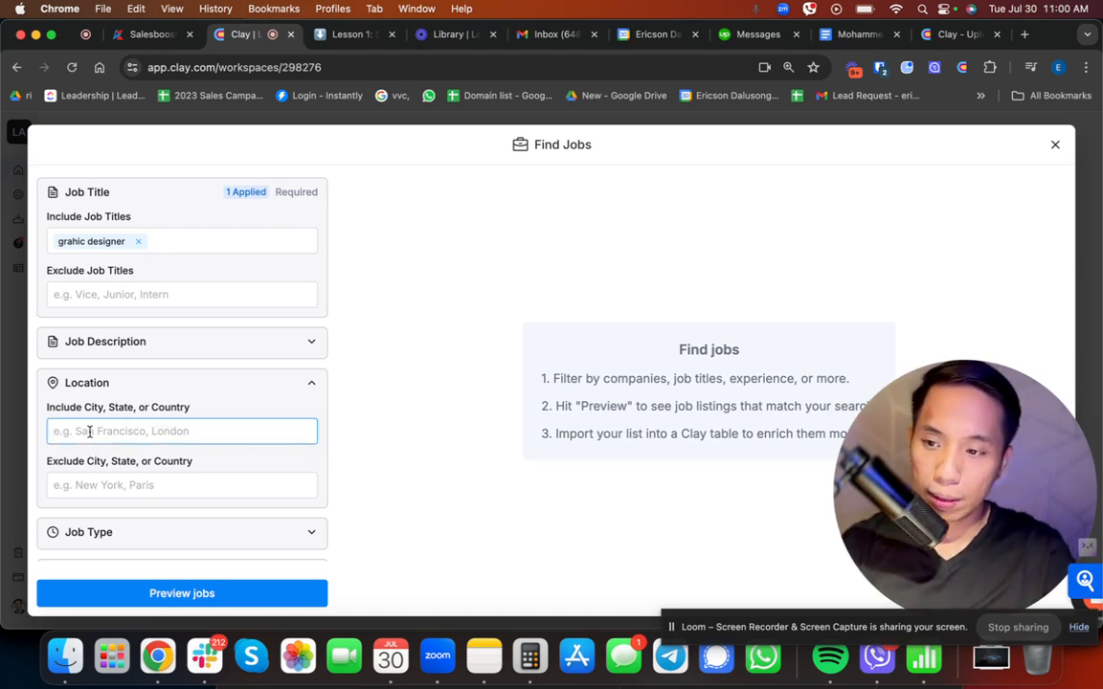
{"action": "type", "text": "United"}
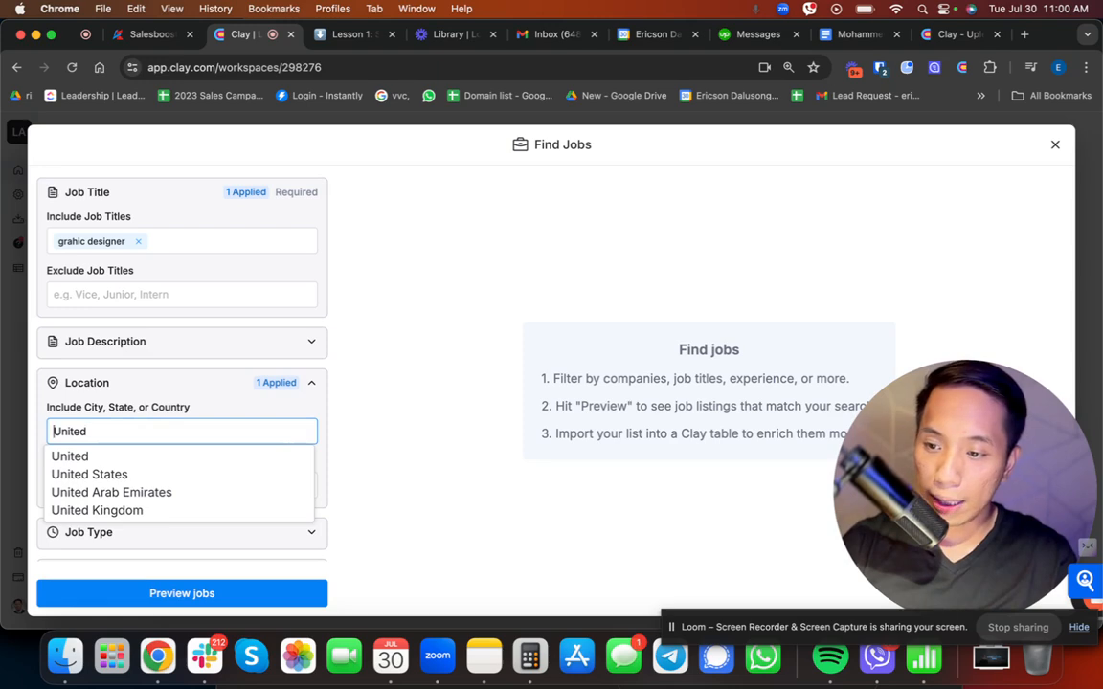
{"action": "key", "text": "Down"}
{"action": "key", "text": "Down"}
{"action": "key", "text": "Return"}
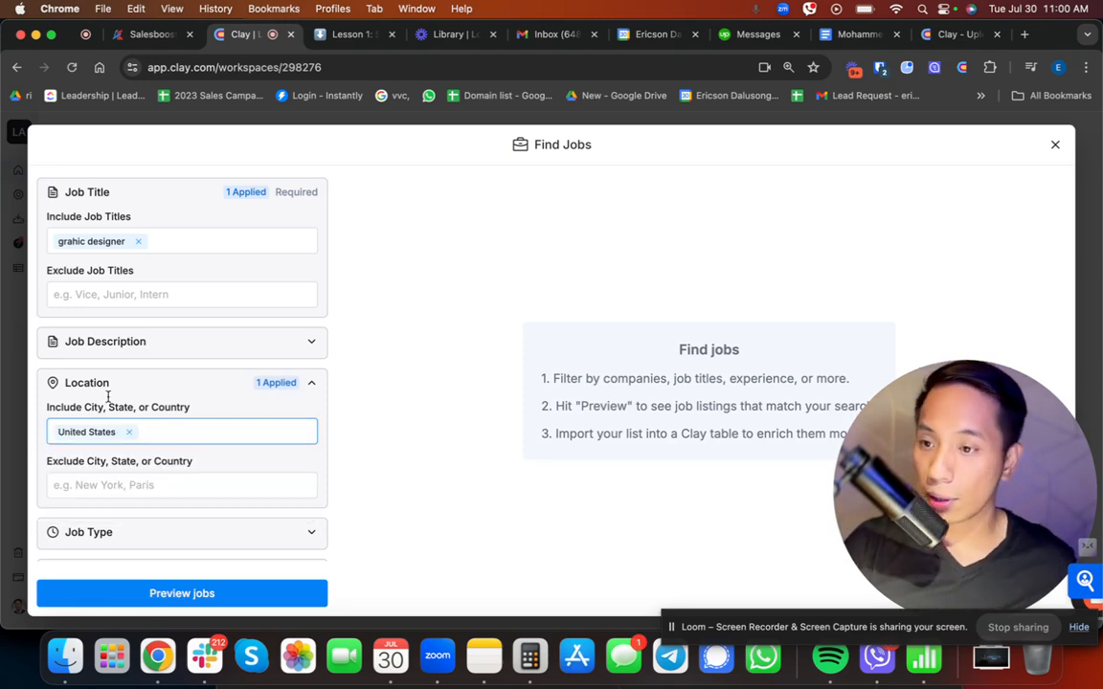
Step: Preview the jobs that match the job title and location filters
{"action": "scroll", "coordinate": [167, 450], "scroll_direction": "up", "scroll_amount": 2}
{"action": "scroll", "coordinate": [96, 469], "scroll_direction": "down", "scroll_amount": 4}
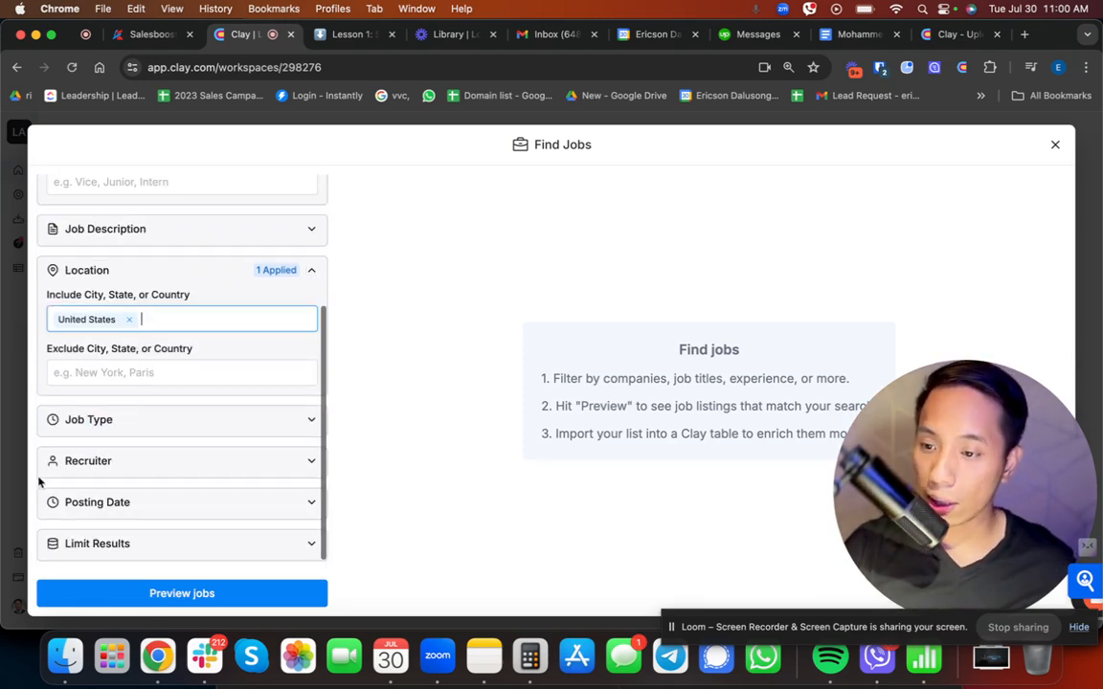
{"action": "left_click", "coordinate": [151, 591]}
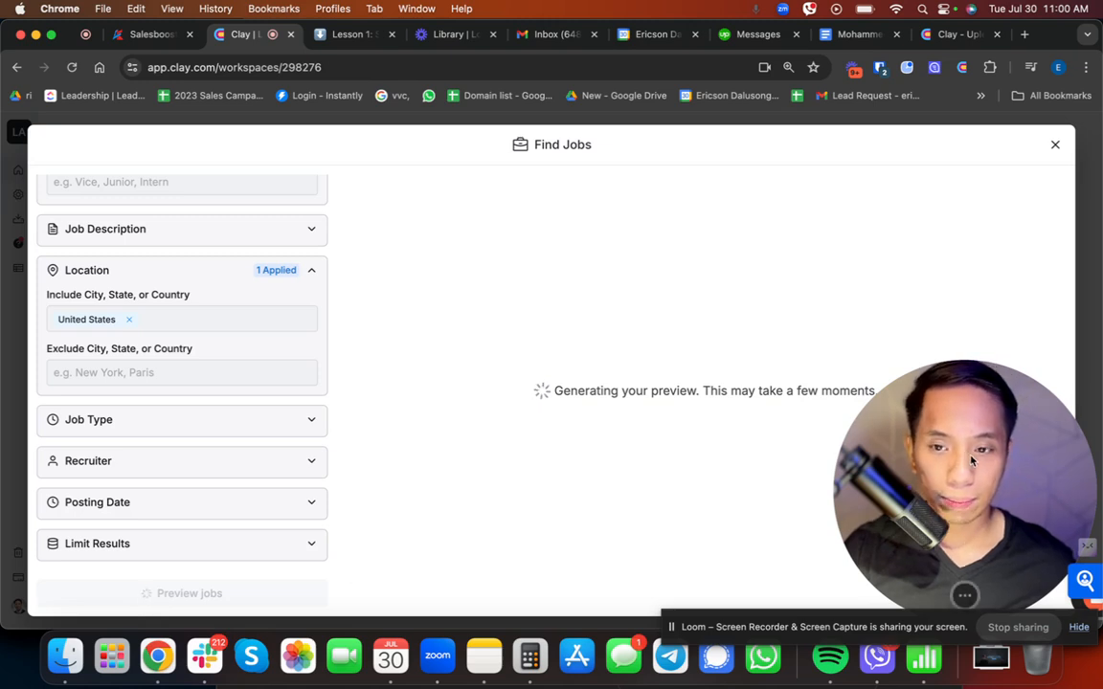
{"action": "left_click_drag", "start_coordinate": [971, 460], "coordinate": [142, 482]}
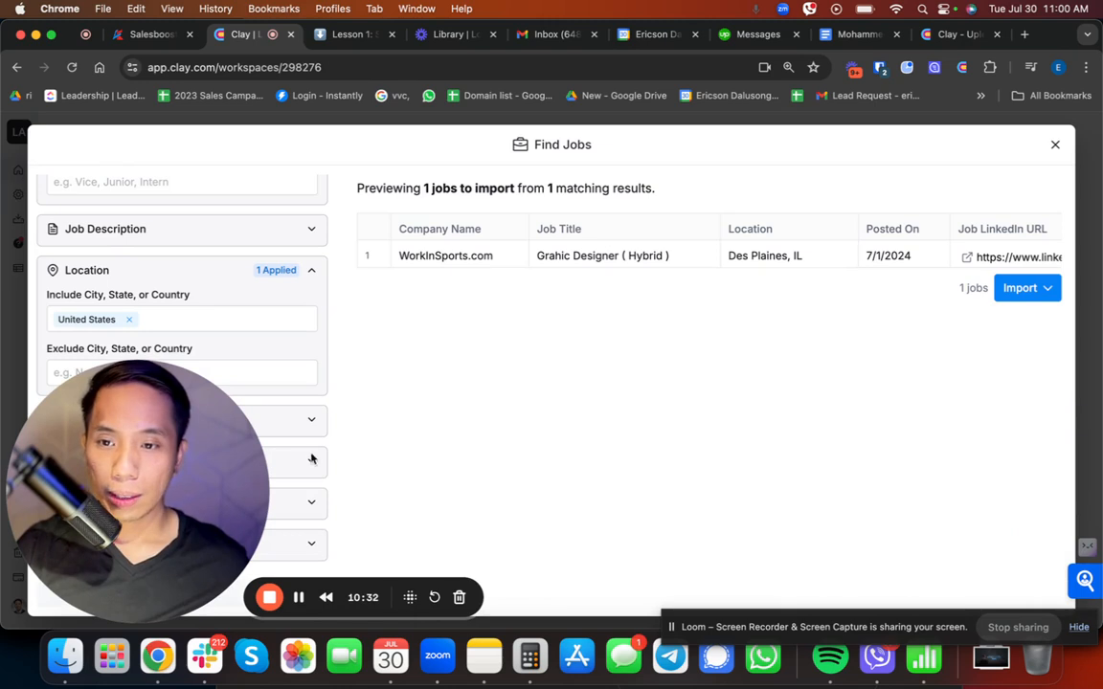
{"action": "left_click_drag", "start_coordinate": [204, 439], "coordinate": [1032, 434]}
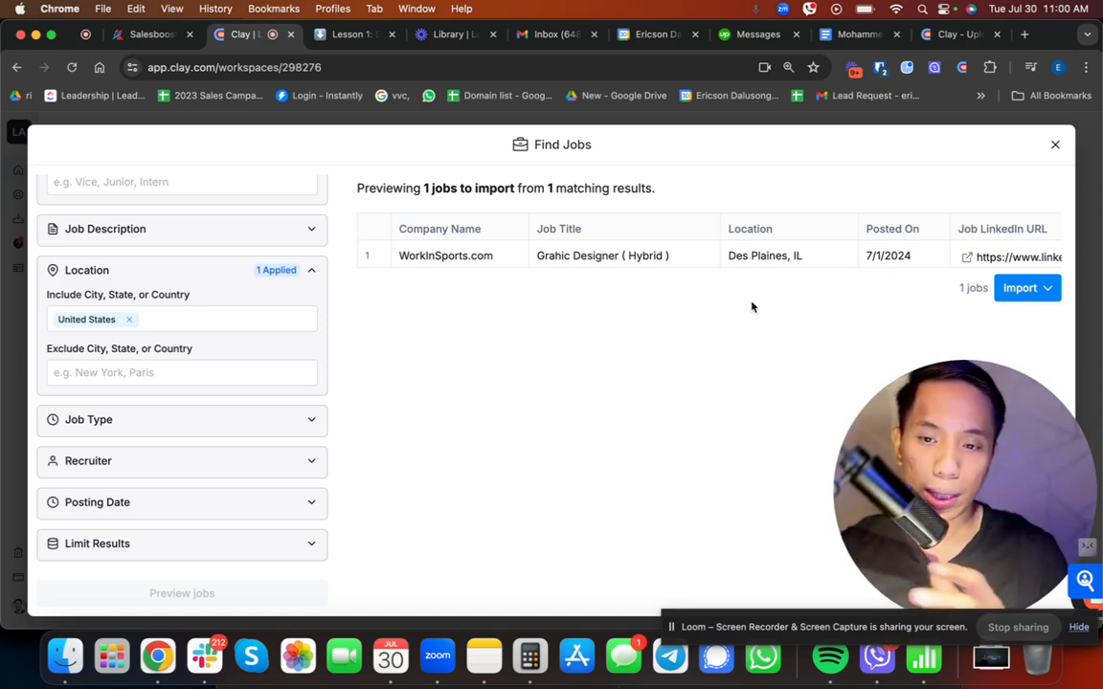
{"action": "left_click_drag", "start_coordinate": [948, 458], "coordinate": [459, 463]}
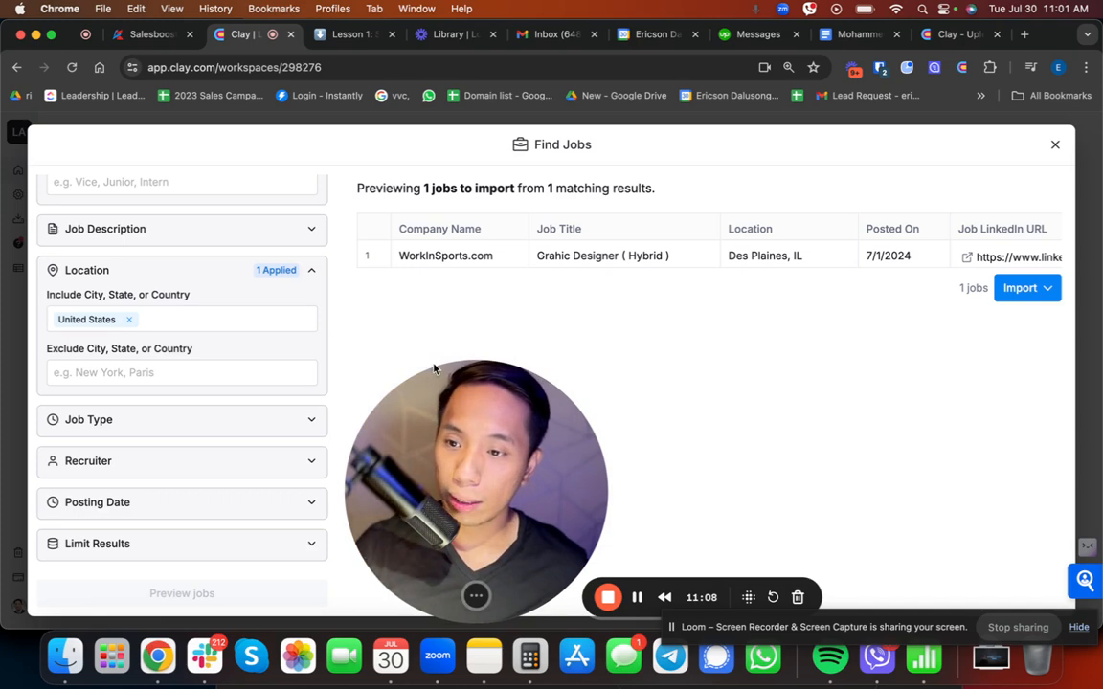
{"action": "scroll", "coordinate": [194, 364], "scroll_direction": "up", "scroll_amount": 5}
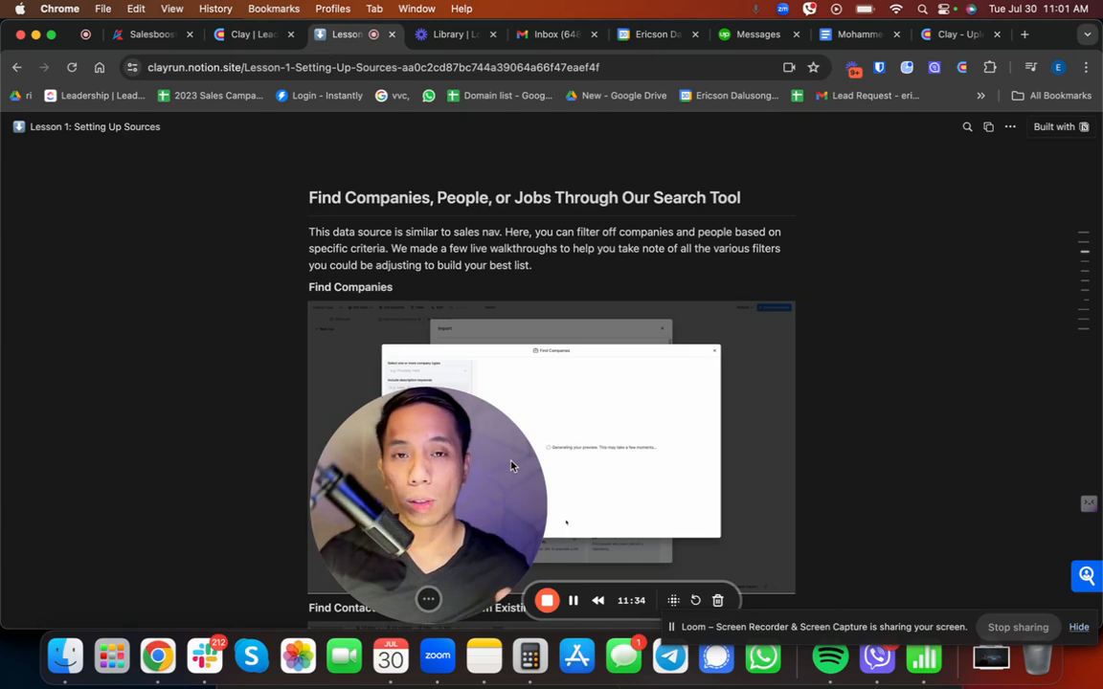
Step: Read the lesson's sections on the search tool and on importing from a CRM such as Salesforce or Hubspot
{"action": "scroll", "coordinate": [718, 401], "scroll_direction": "down", "scroll_amount": 7}
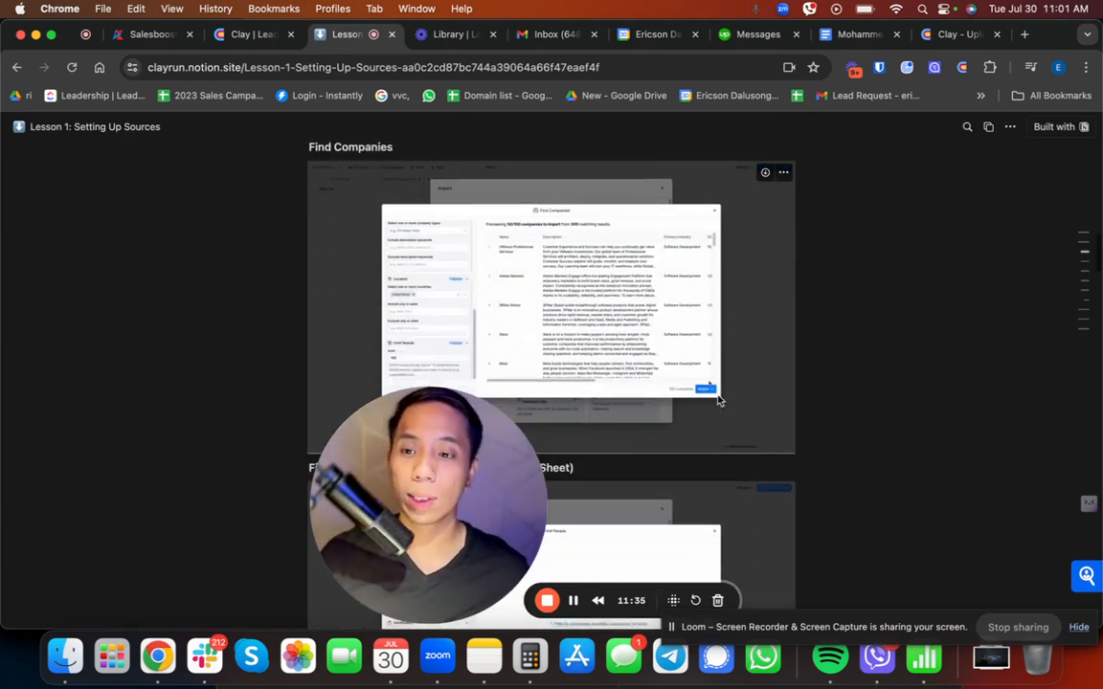
{"action": "scroll", "coordinate": [718, 400], "scroll_direction": "down", "scroll_amount": 6}
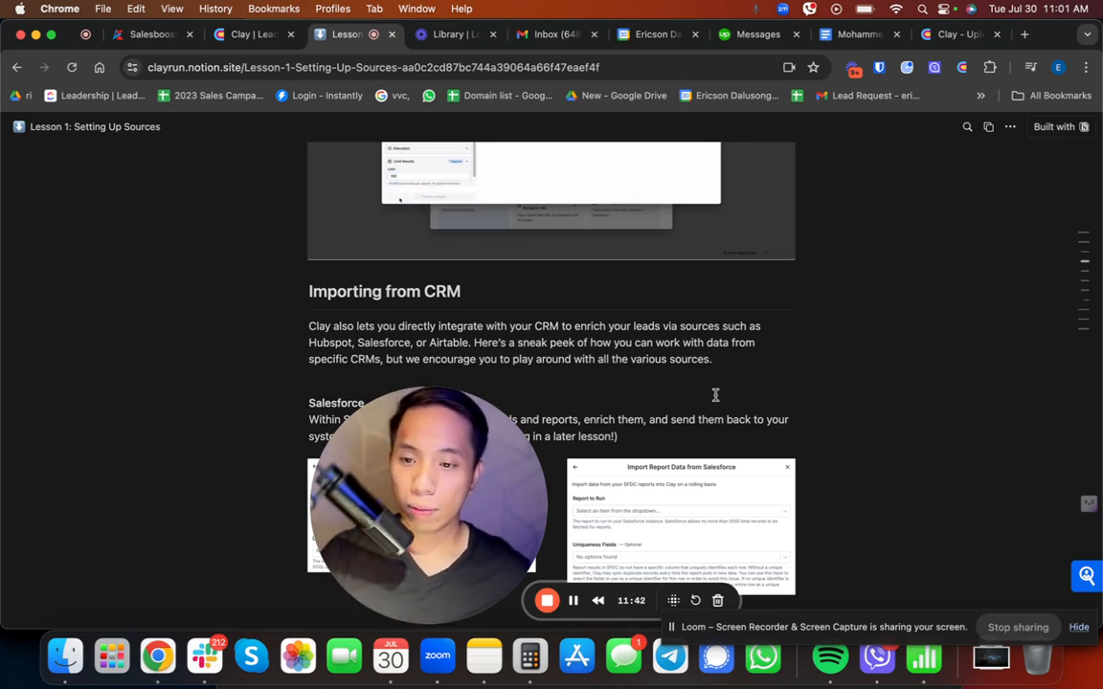
{"action": "scroll", "coordinate": [715, 395], "scroll_direction": "down", "scroll_amount": 1}
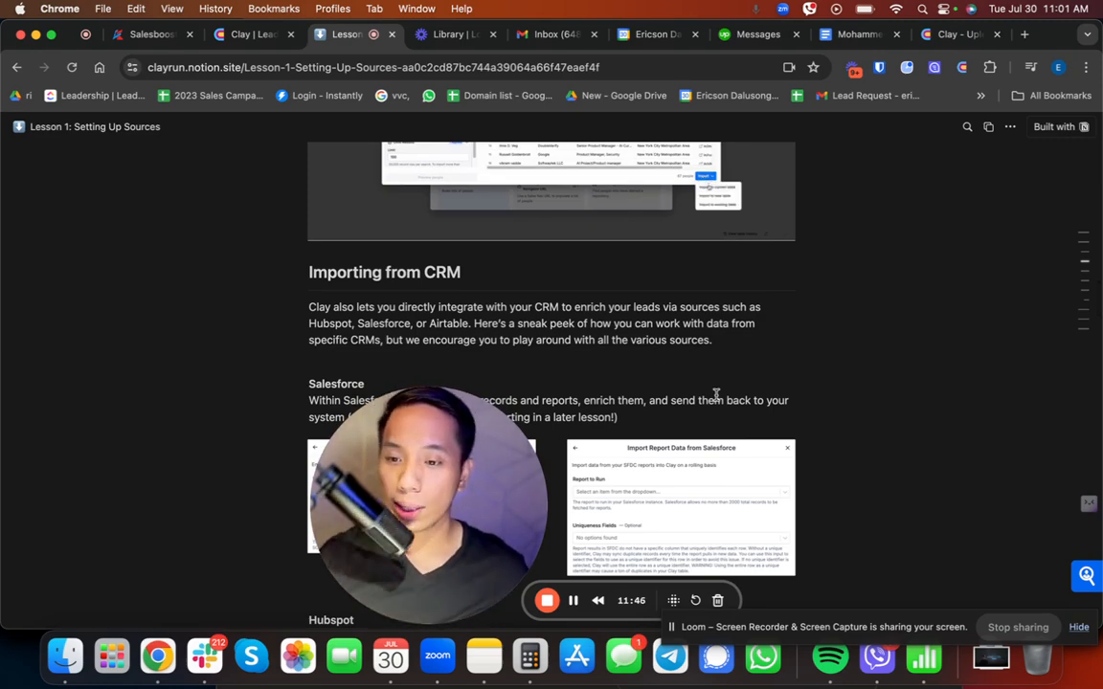
{"action": "scroll", "coordinate": [716, 397], "scroll_direction": "down", "scroll_amount": 3}
{"action": "scroll", "coordinate": [717, 400], "scroll_direction": "down", "scroll_amount": 3}
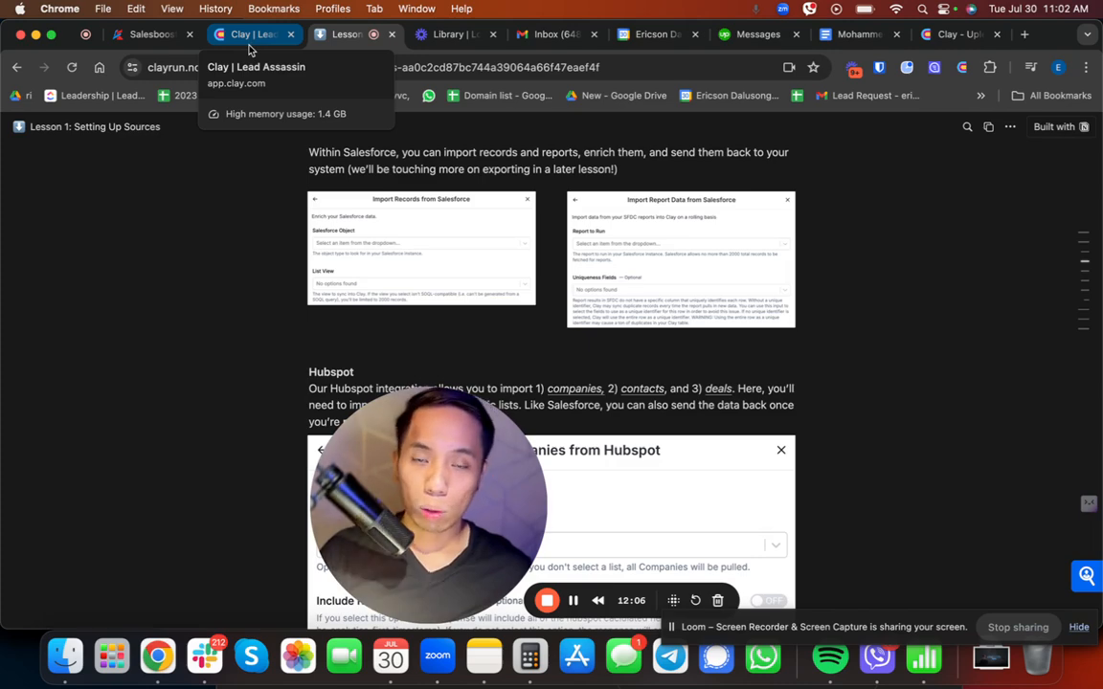
Step: Switch back to Clay and close the Find Jobs search without importing
{"action": "left_click", "coordinate": [251, 34]}
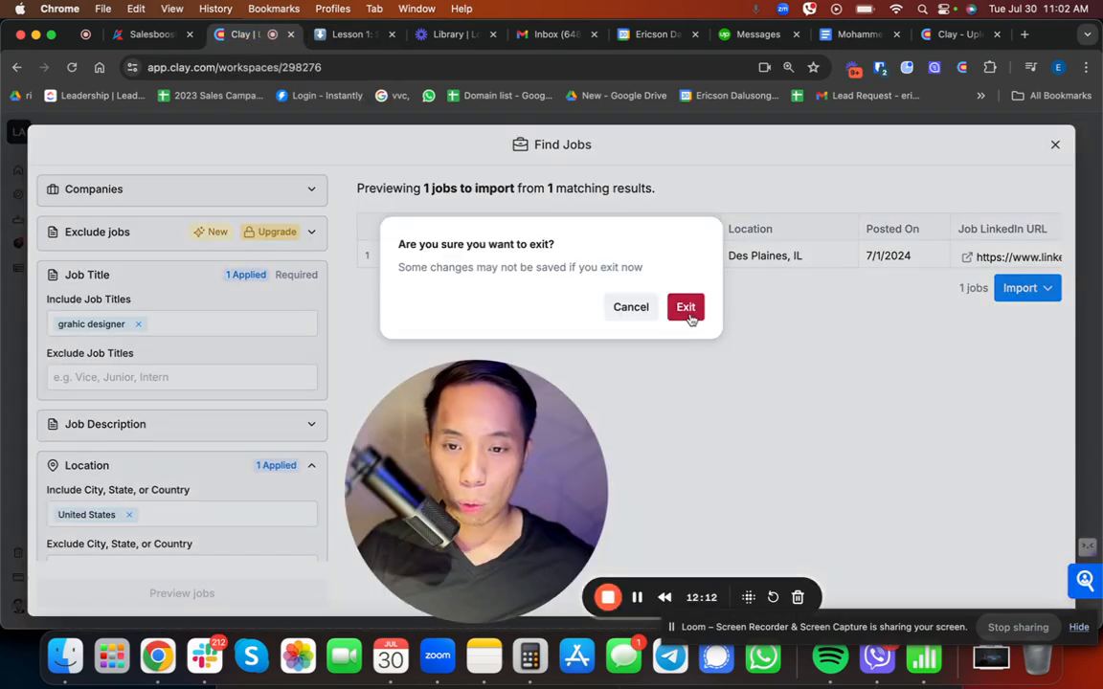
{"action": "left_click", "coordinate": [685, 305]}
{"action": "key", "text": "Escape"}
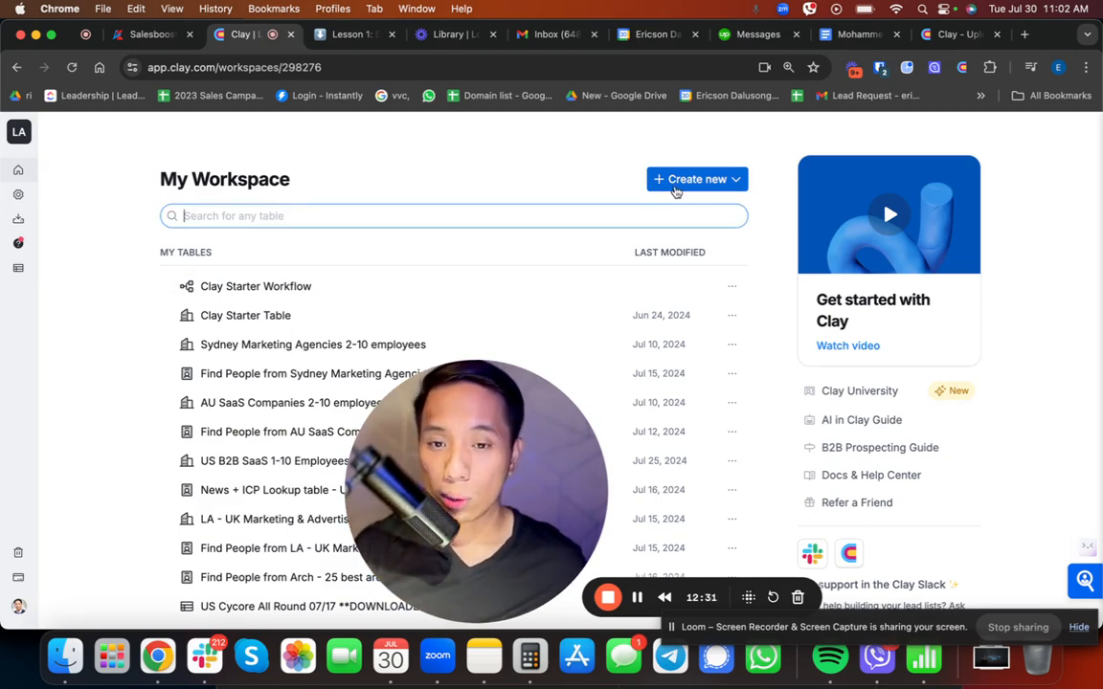
Step: Start a new table, inspect the account setup of the Import Contacts from Hubspot source, and exit that source
{"action": "left_click", "coordinate": [675, 182]}
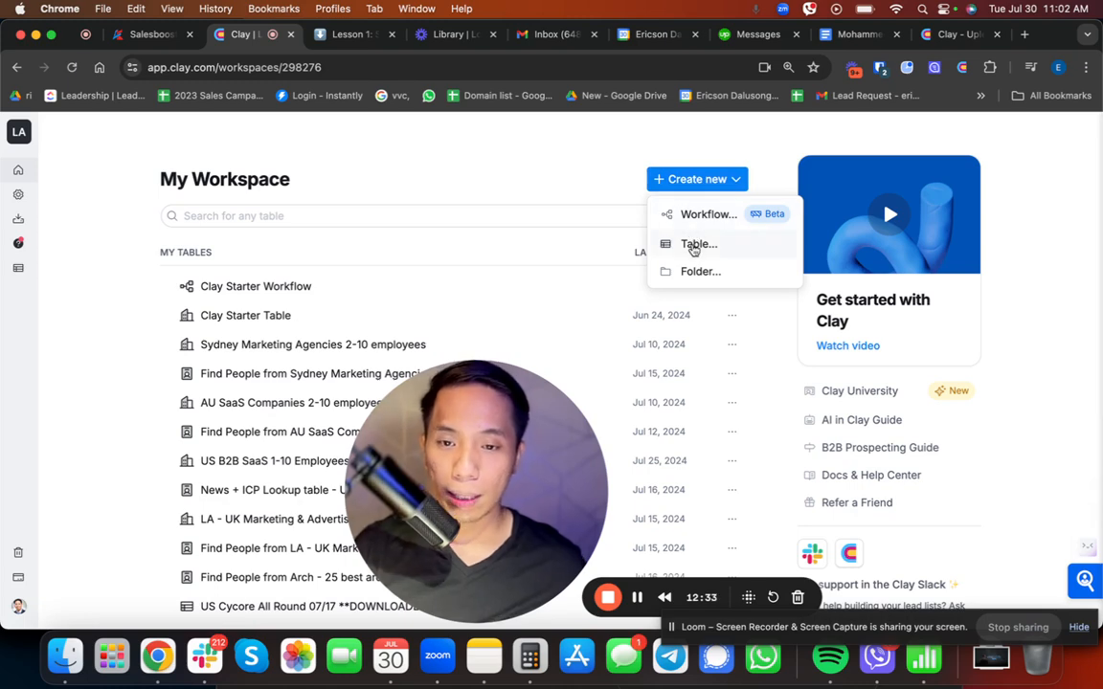
{"action": "left_click", "coordinate": [692, 249]}
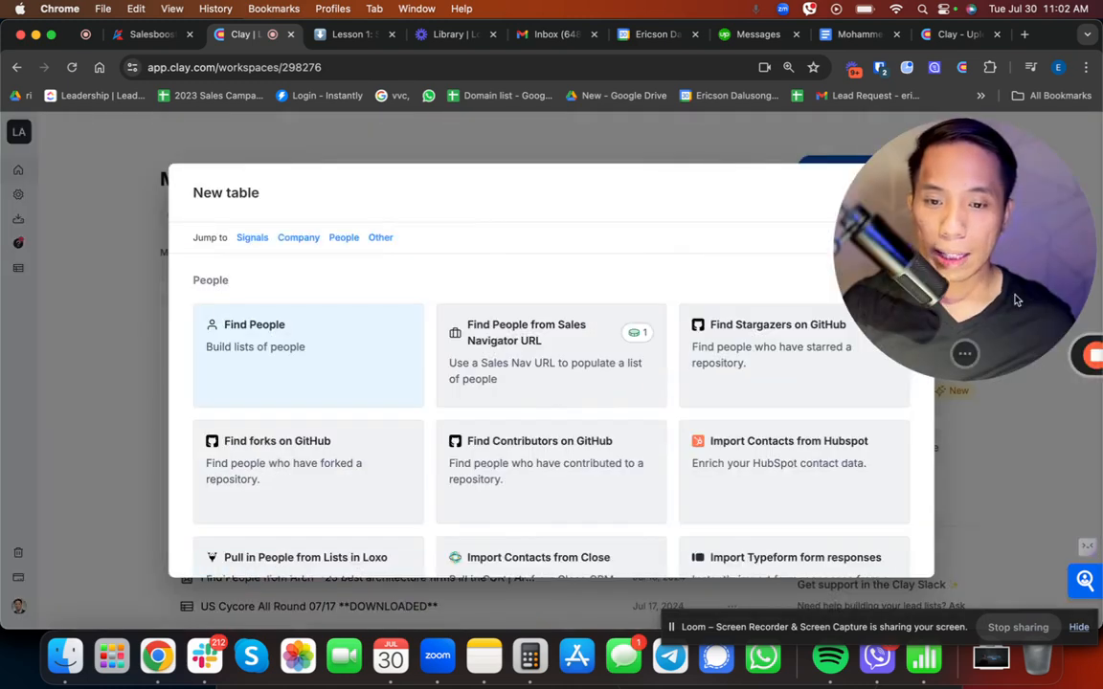
{"action": "left_click_drag", "start_coordinate": [1011, 249], "coordinate": [287, 244]}
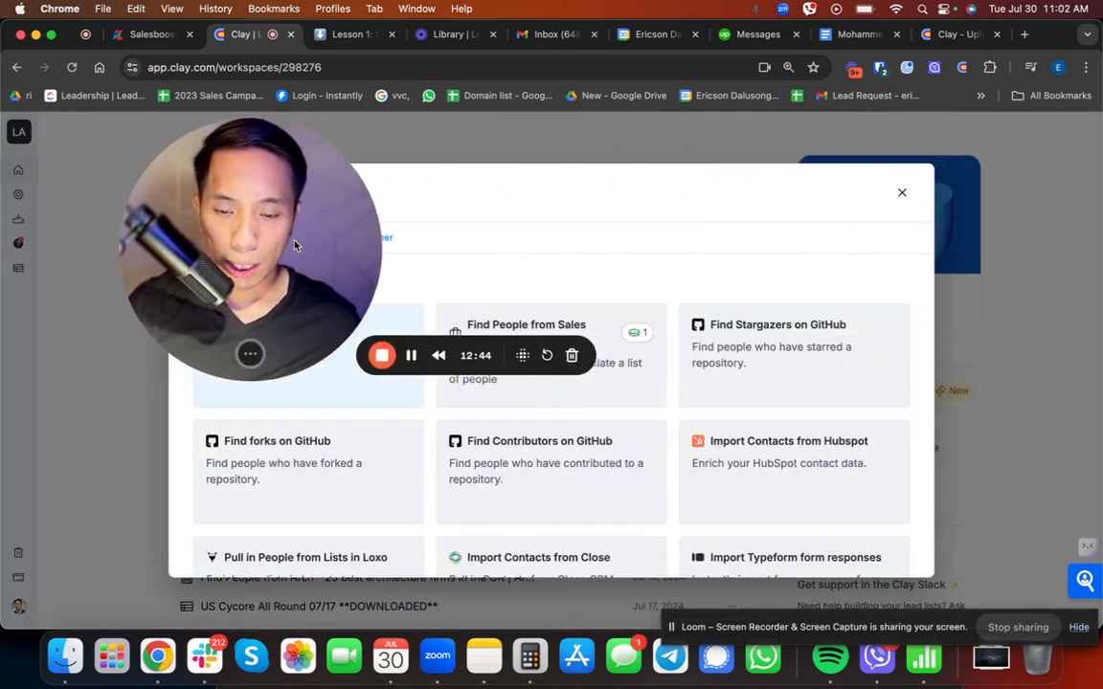
{"action": "left_click", "coordinate": [802, 468]}
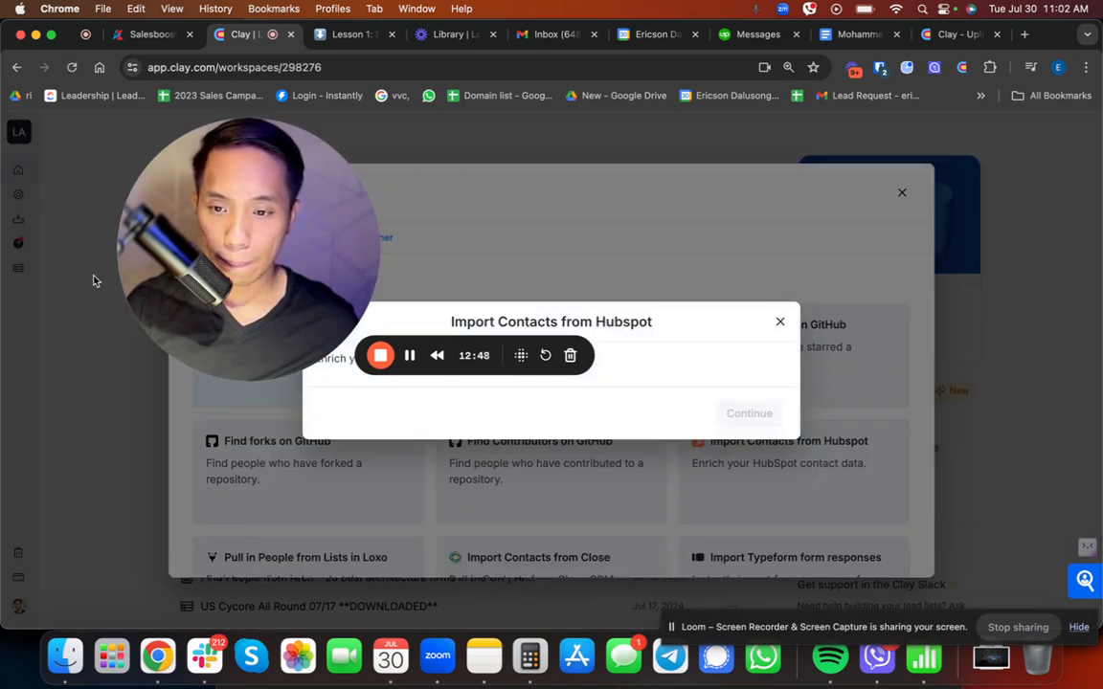
{"action": "left_click_drag", "start_coordinate": [191, 282], "coordinate": [1032, 175]}
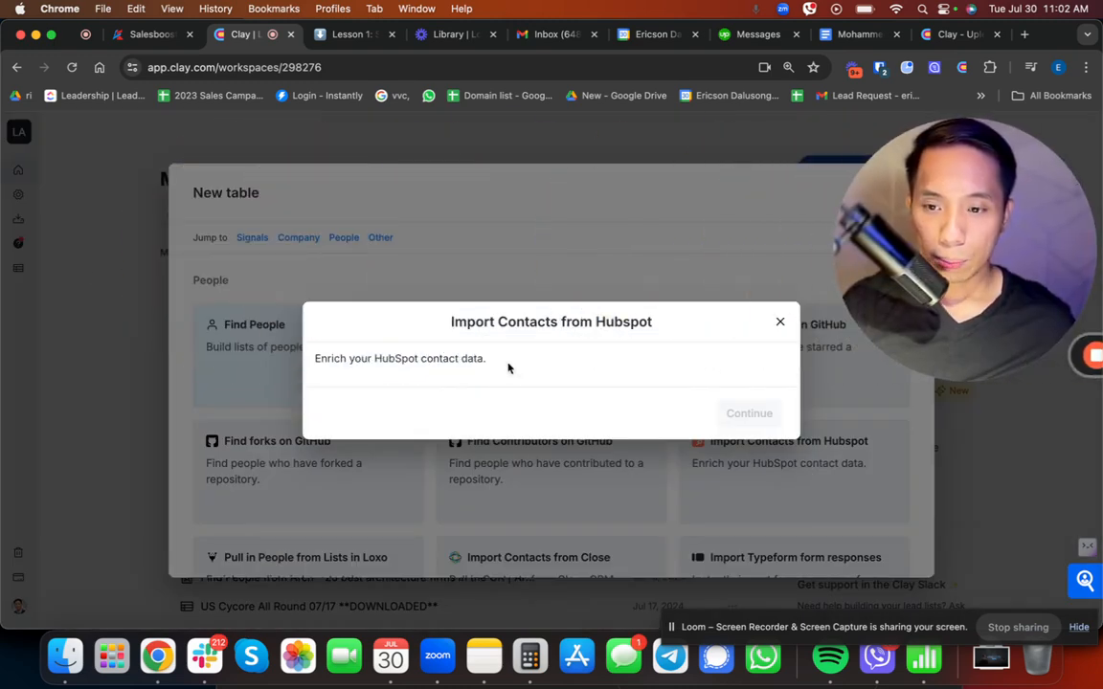
{"action": "triple_click", "coordinate": [552, 336]}
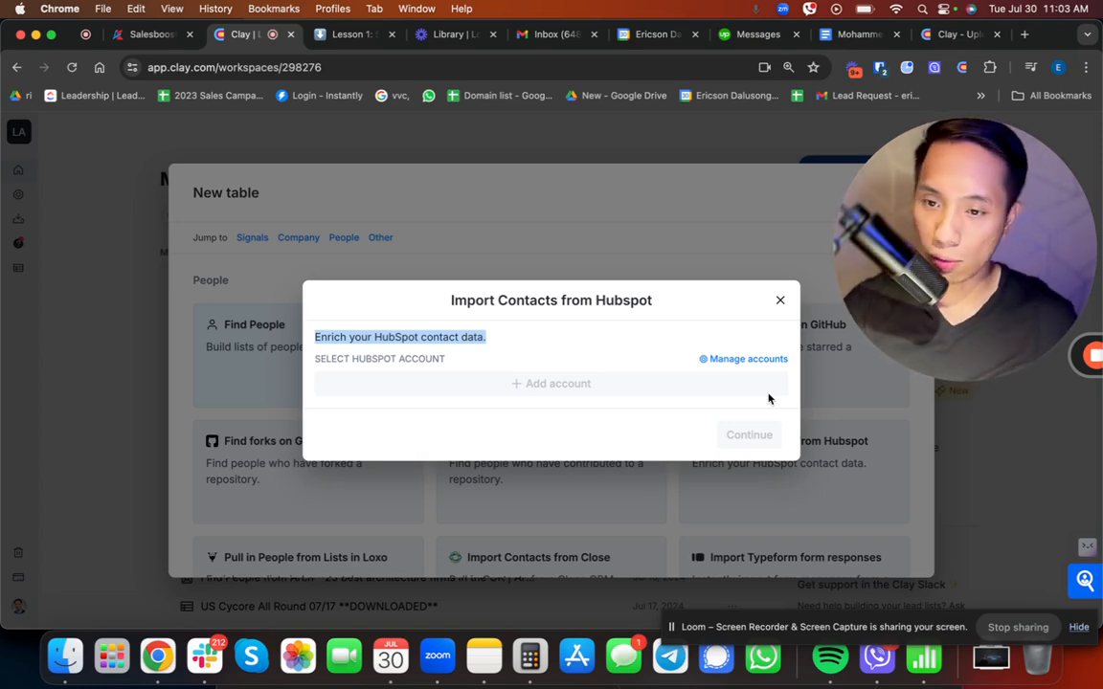
{"action": "left_click", "coordinate": [780, 300]}
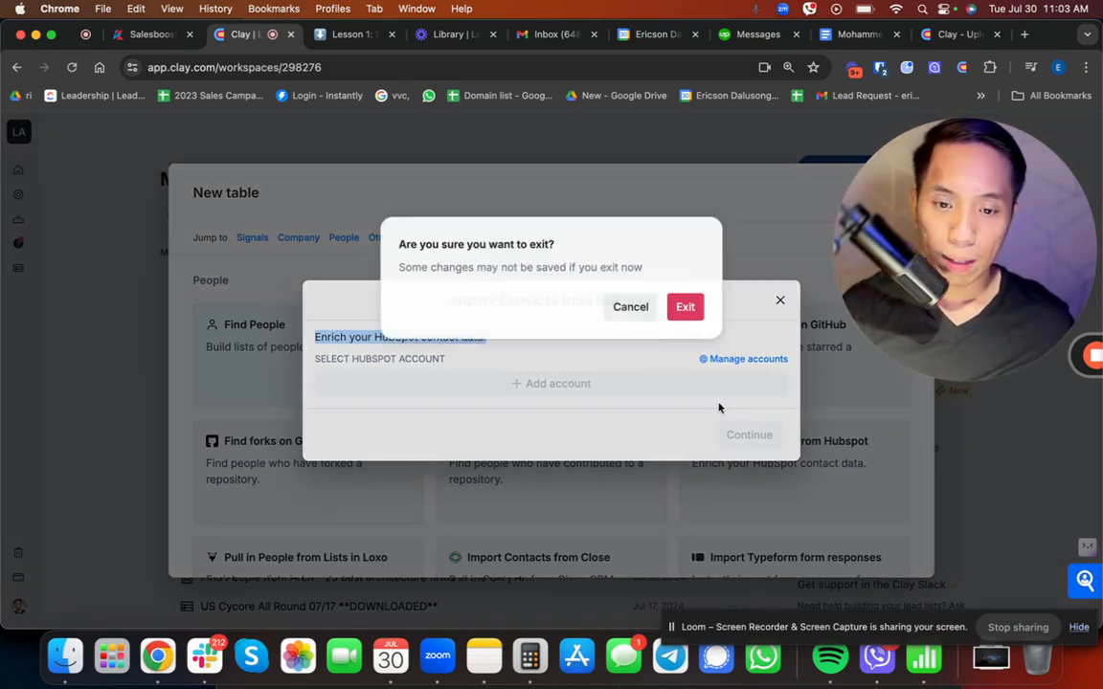
{"action": "left_click", "coordinate": [683, 307]}
Step: Look through the People and Other data sources offered for a new table to find the Salesforce import options
{"action": "scroll", "coordinate": [512, 473], "scroll_direction": "down", "scroll_amount": 10}
{"action": "scroll", "coordinate": [512, 470], "scroll_direction": "up", "scroll_amount": 1}
{"action": "scroll", "coordinate": [507, 468], "scroll_direction": "down", "scroll_amount": 1}
{"action": "scroll", "coordinate": [552, 460], "scroll_direction": "up", "scroll_amount": 3}
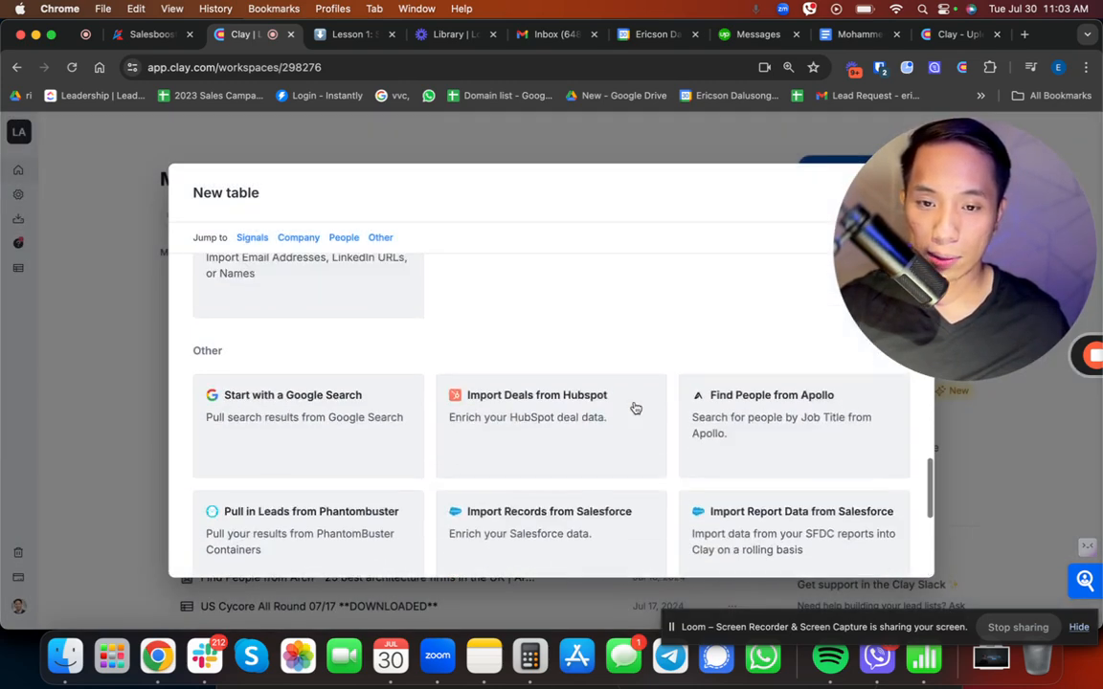
{"action": "scroll", "coordinate": [635, 409], "scroll_direction": "down", "scroll_amount": 5}
{"action": "left_click_drag", "start_coordinate": [944, 125], "coordinate": [115, 123]}
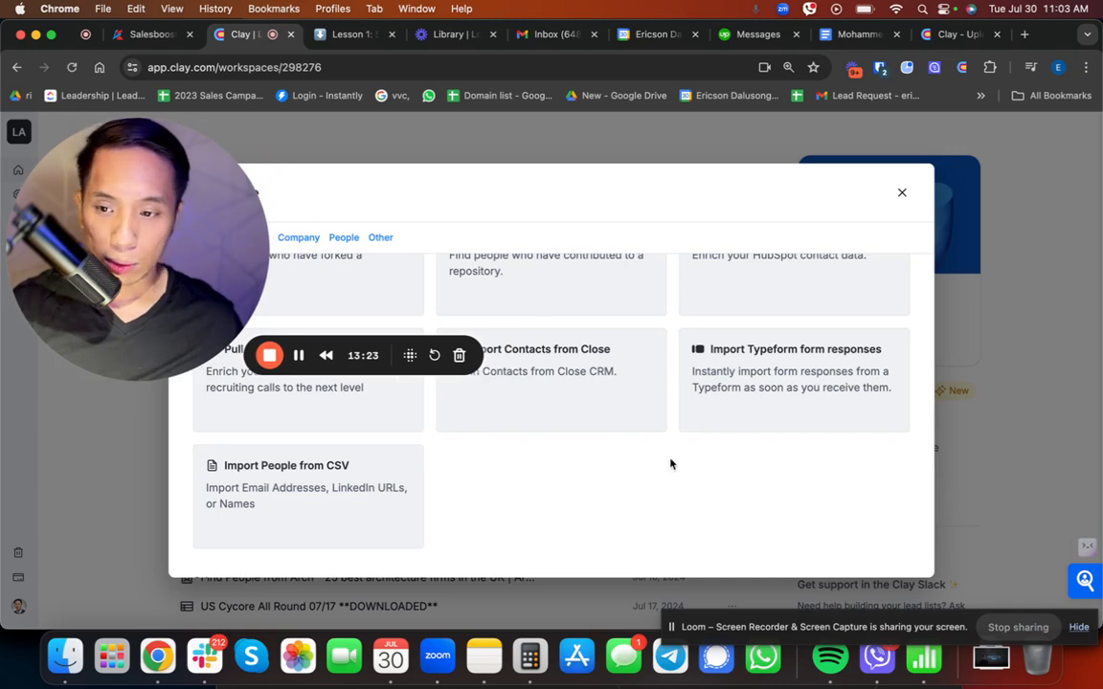
{"action": "scroll", "coordinate": [670, 464], "scroll_direction": "up", "scroll_amount": 5}
{"action": "scroll", "coordinate": [647, 456], "scroll_direction": "down", "scroll_amount": 5}
{"action": "scroll", "coordinate": [644, 450], "scroll_direction": "up", "scroll_amount": 2}
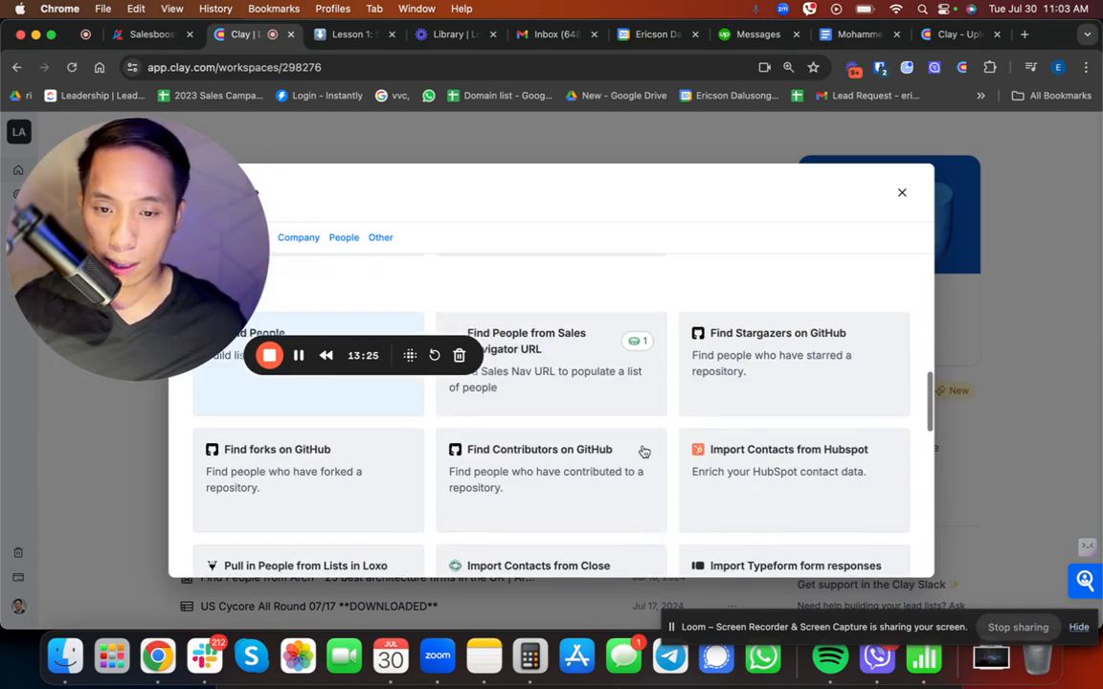
{"action": "scroll", "coordinate": [643, 451], "scroll_direction": "up", "scroll_amount": 3}
{"action": "scroll", "coordinate": [644, 452], "scroll_direction": "up", "scroll_amount": 3}
{"action": "scroll", "coordinate": [563, 488], "scroll_direction": "down", "scroll_amount": 5}
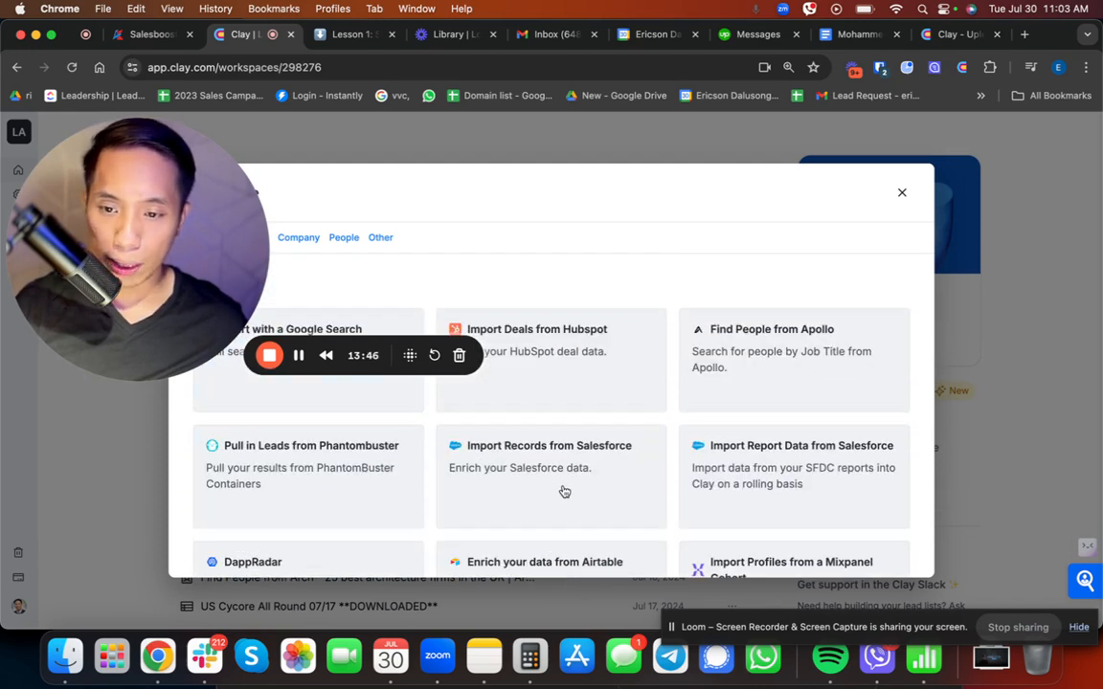
Step: Inspect the account setup of the Import Records from Salesforce source and close it
{"action": "left_click", "coordinate": [564, 491]}
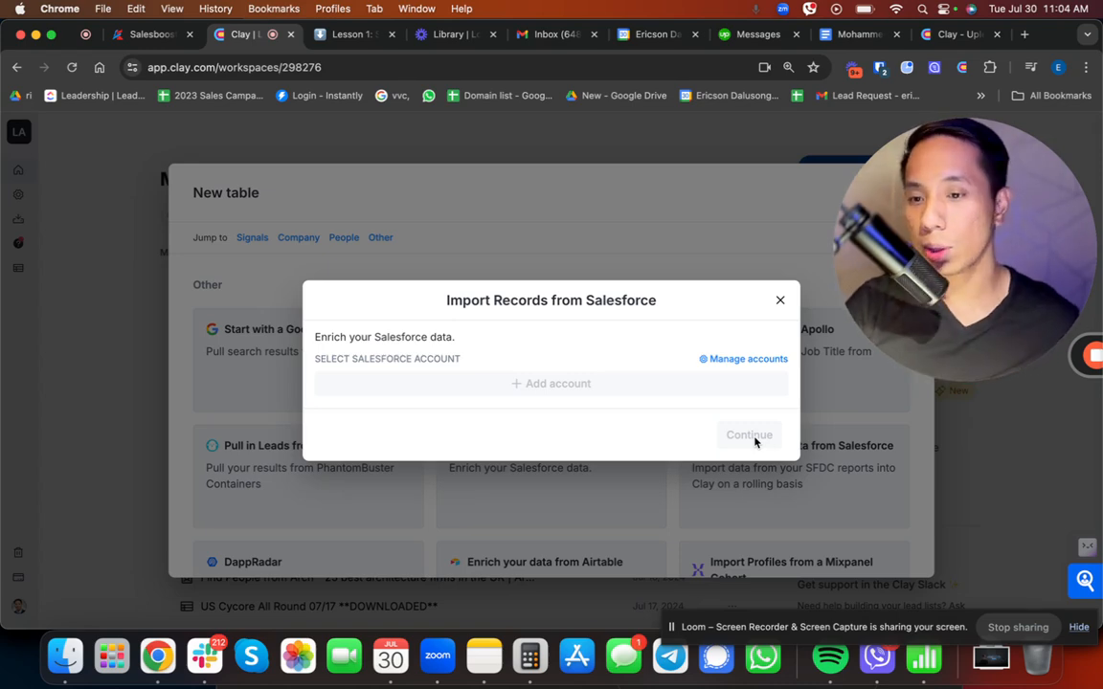
{"action": "left_click_drag", "start_coordinate": [969, 261], "coordinate": [335, 392]}
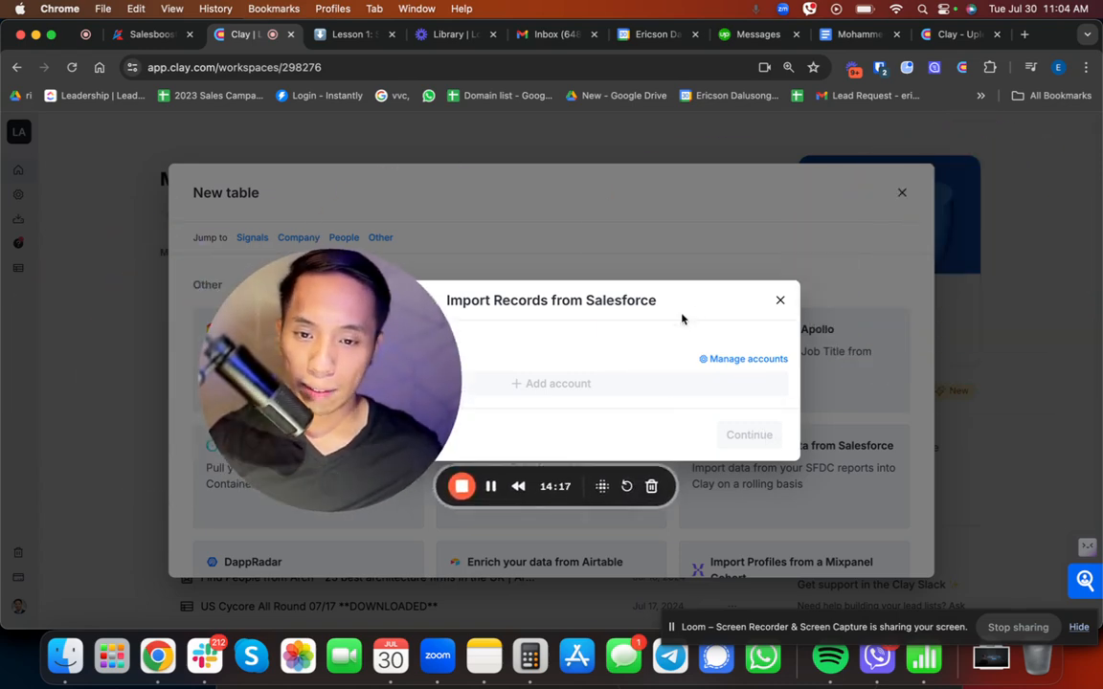
{"action": "left_click", "coordinate": [779, 300]}
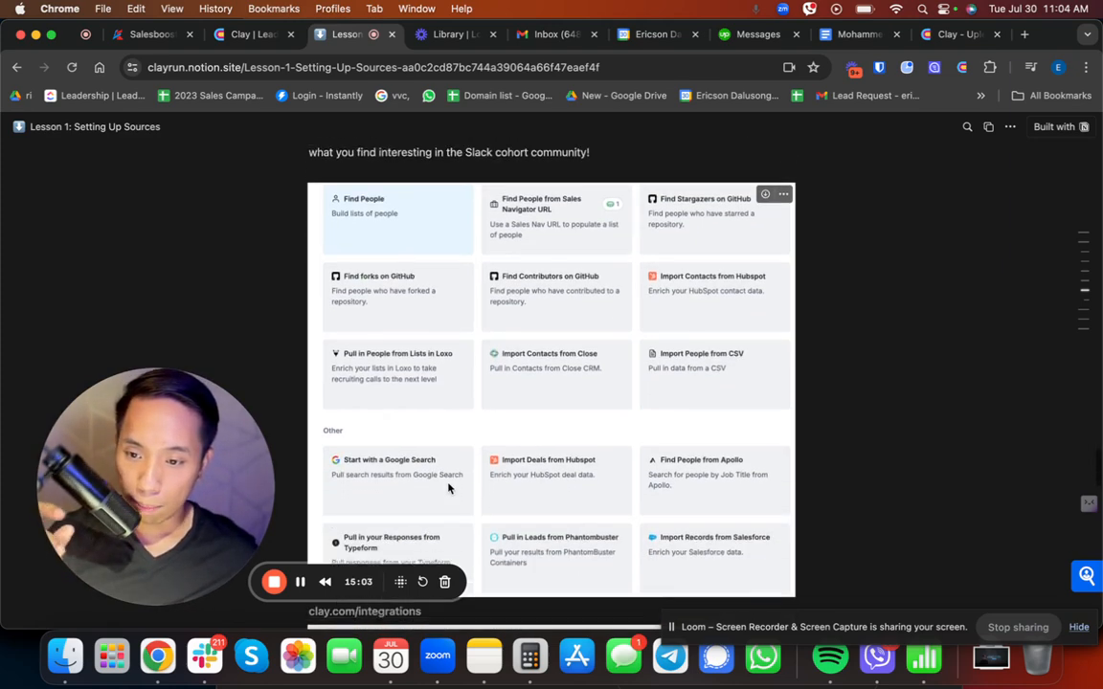
Step: Review the lesson's Other Data Sources section and its integrations overview through to Takeaways and Final Thoughts
{"action": "scroll", "coordinate": [469, 491], "scroll_direction": "down", "scroll_amount": 2}
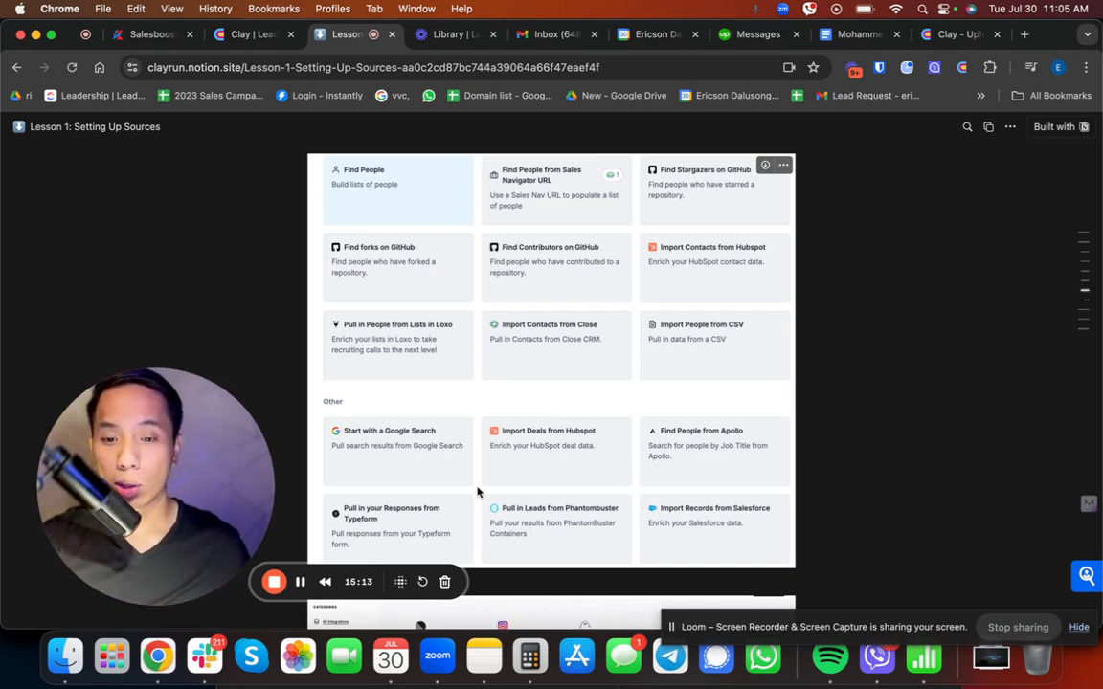
{"action": "scroll", "coordinate": [527, 465], "scroll_direction": "up", "scroll_amount": 1}
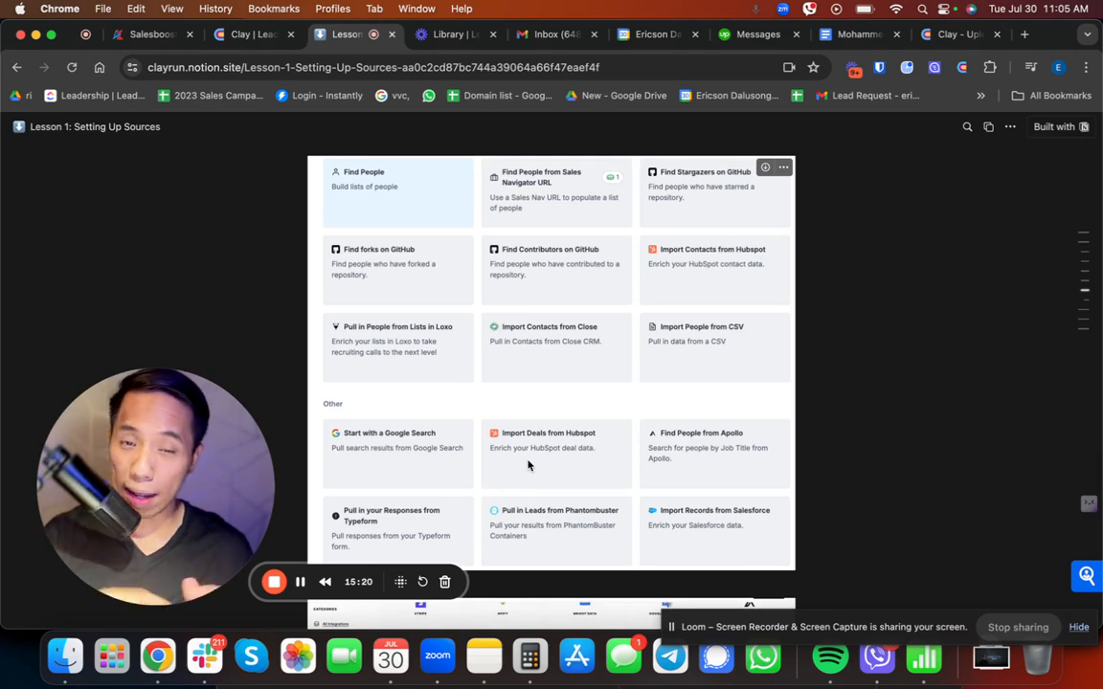
{"action": "scroll", "coordinate": [527, 465], "scroll_direction": "down", "scroll_amount": 5}
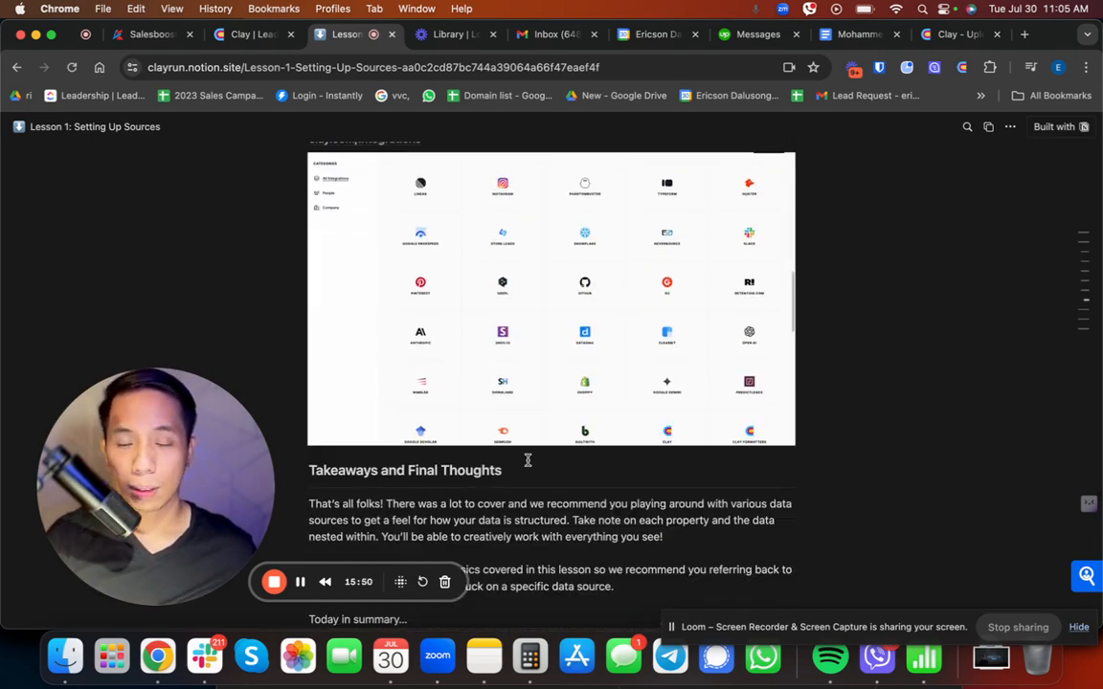